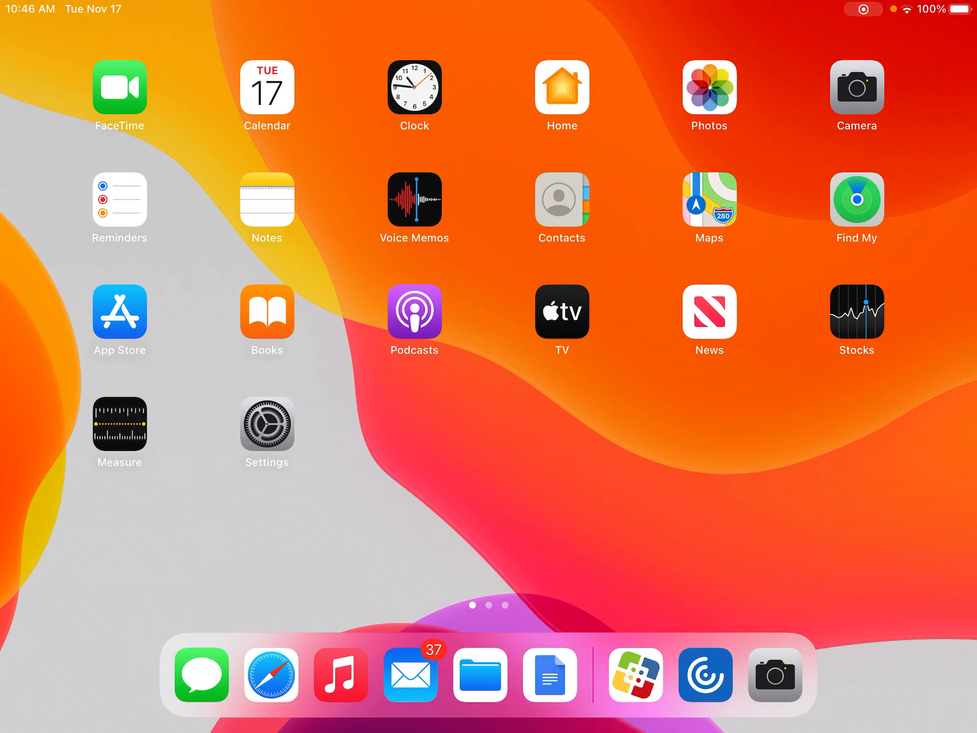
Open Citrix Workspace from the second home screen page
scroll(488, 326, right, 5)
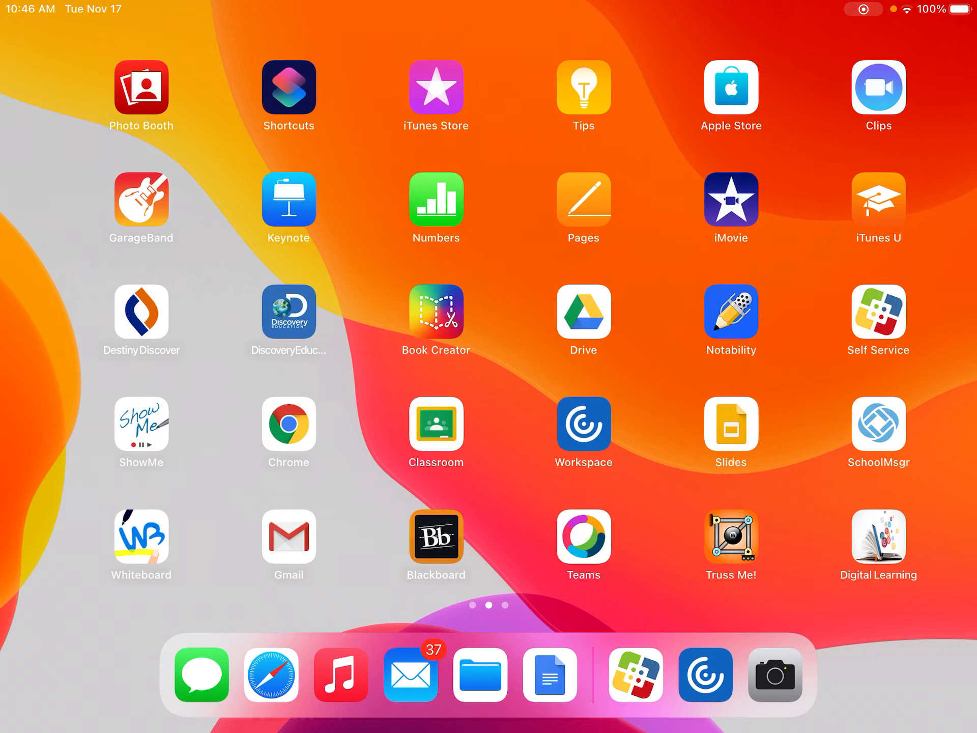
click(562, 424)
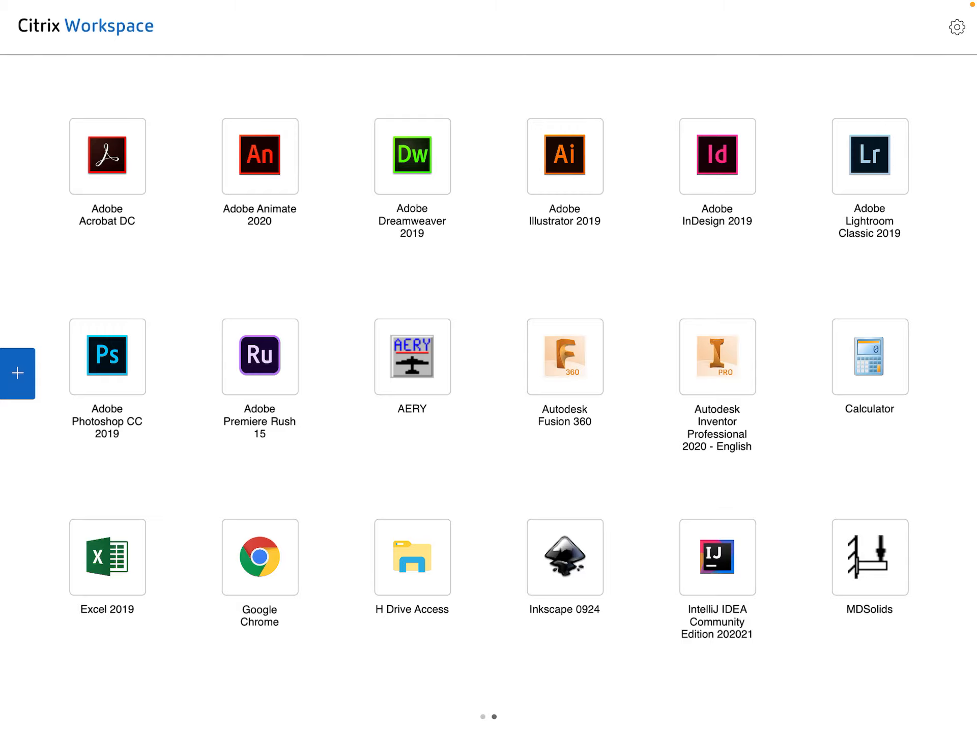
Launch Autodesk Inventor Professional 2020 through Citrix and sign in with the account password
click(718, 356)
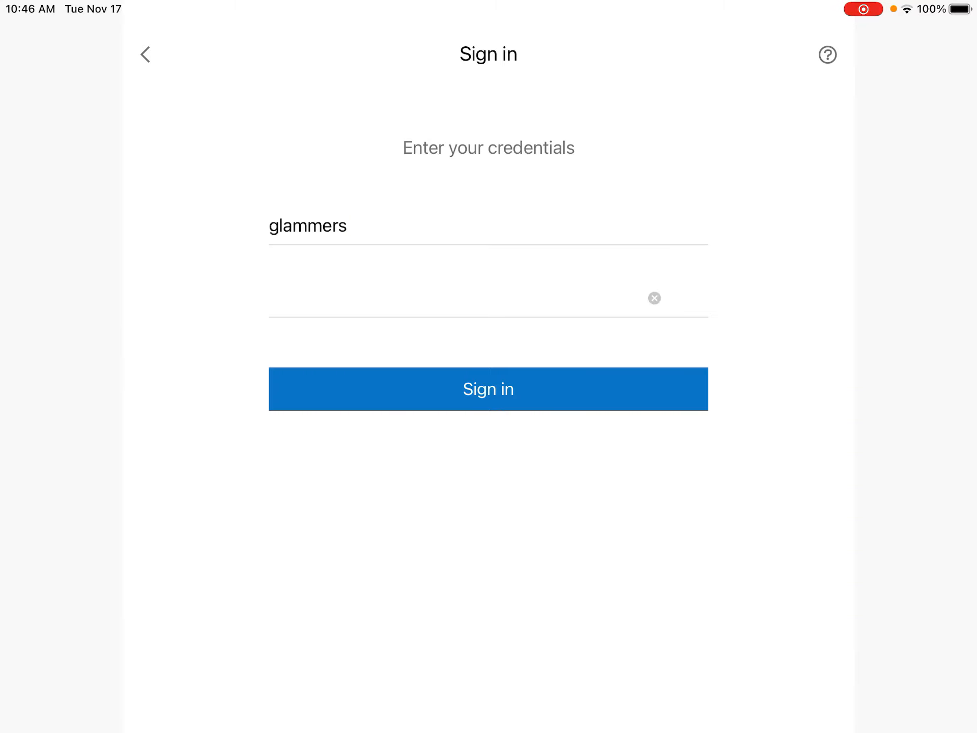
key(Return)
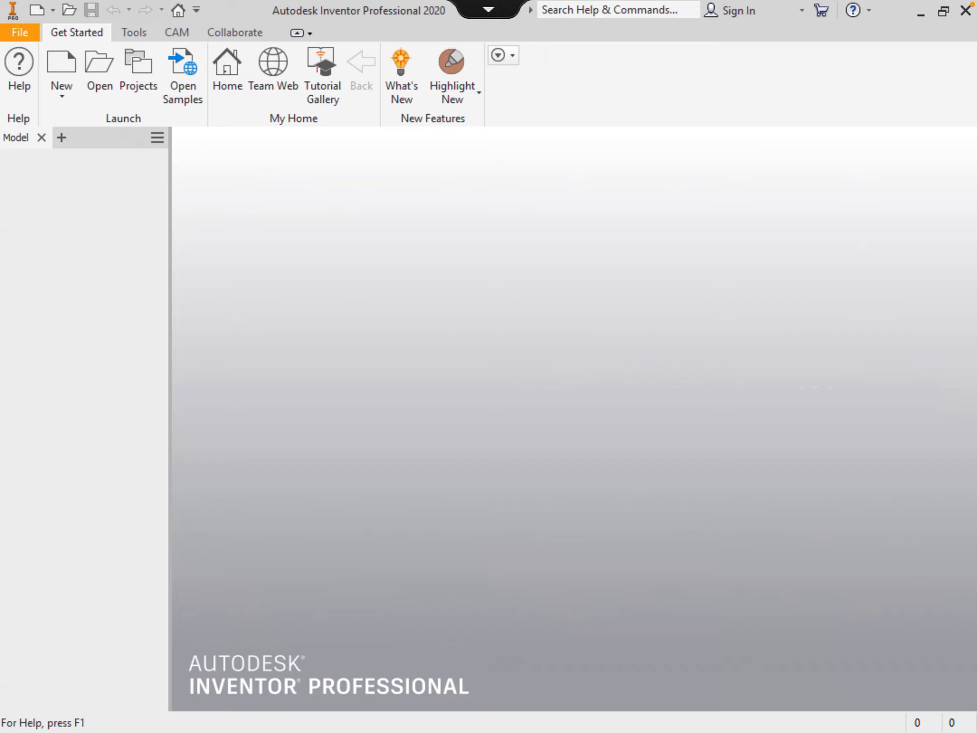
Turn on Citrix pointer mode and start a new drawing from the Standard.idw template
click(488, 9)
click(488, 30)
click(488, 9)
click(488, 68)
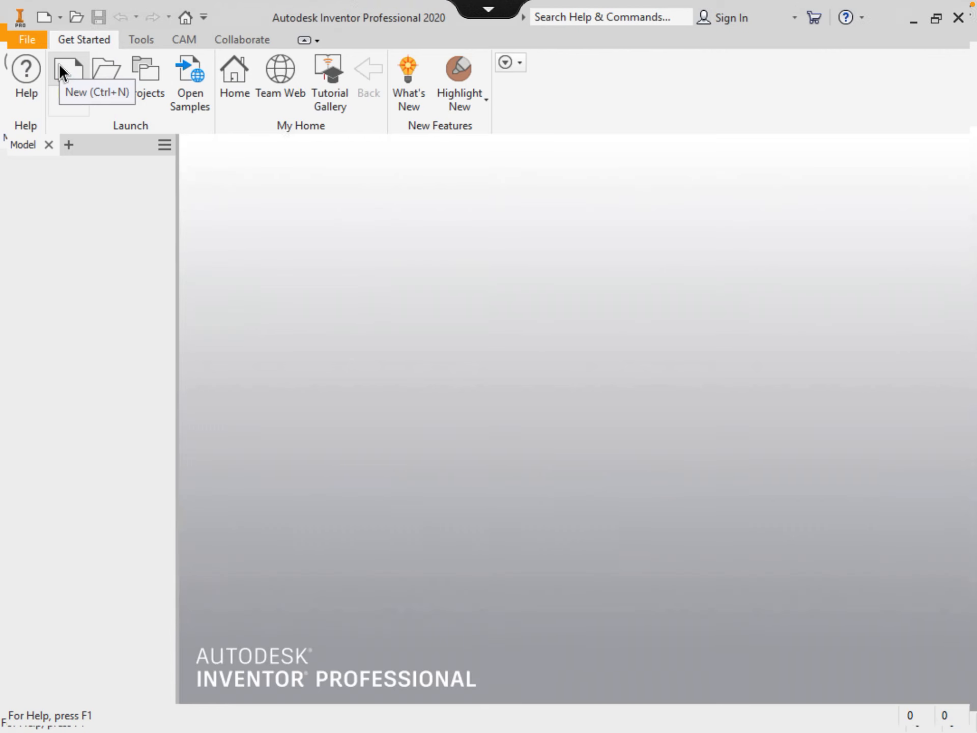
click(62, 73)
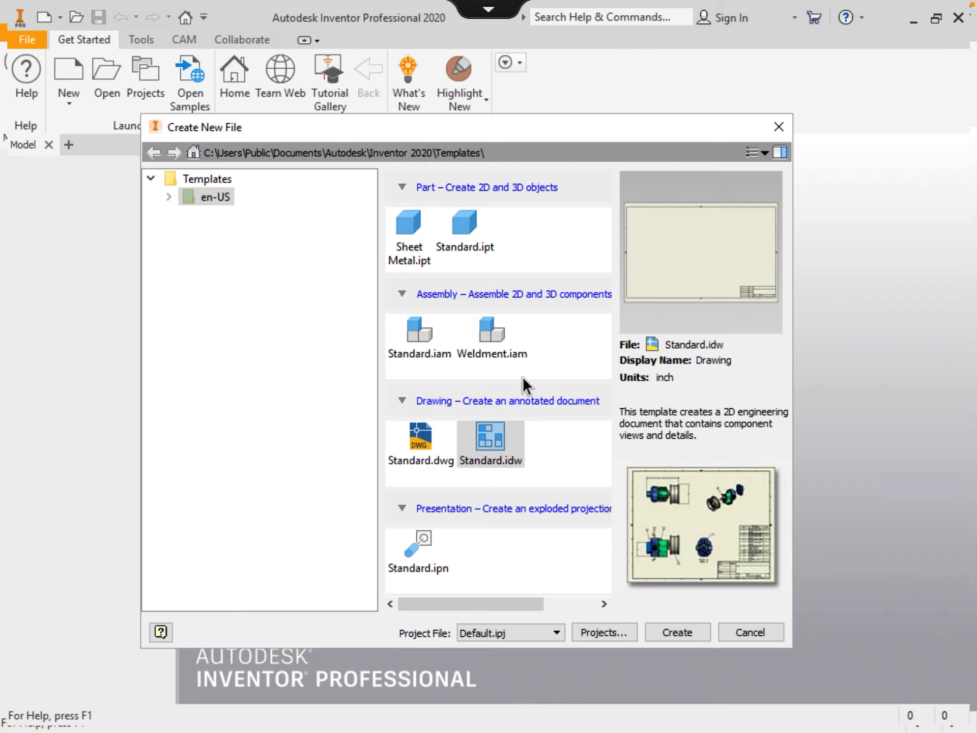
double_click(492, 439)
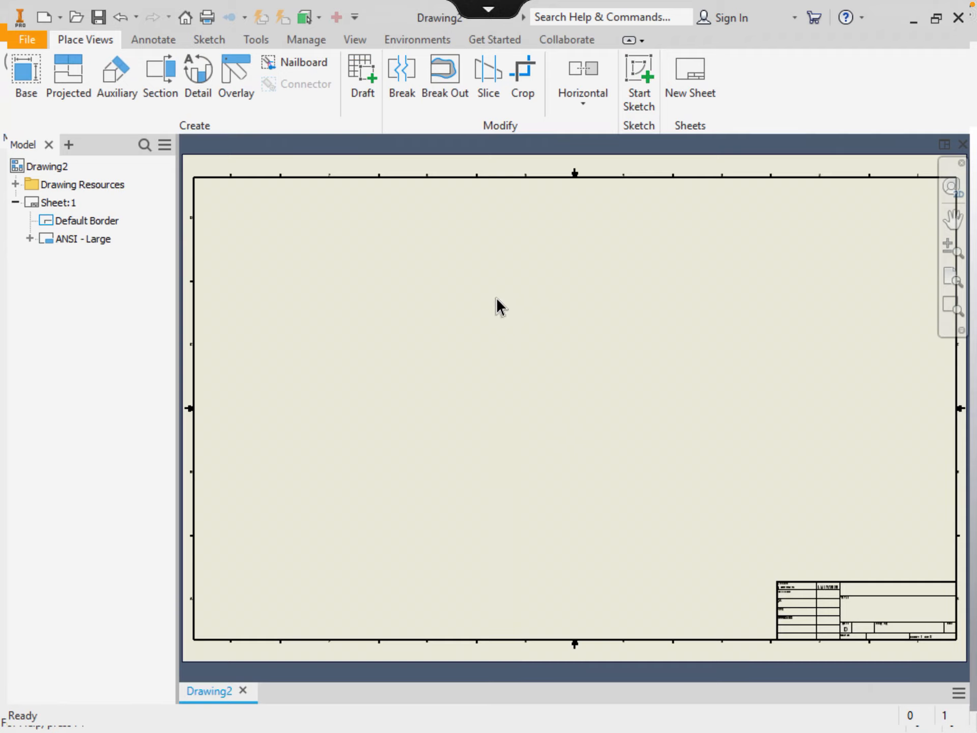
Start a base view and pick Part #1-TM from the Performance Test-TM folder
click(24, 81)
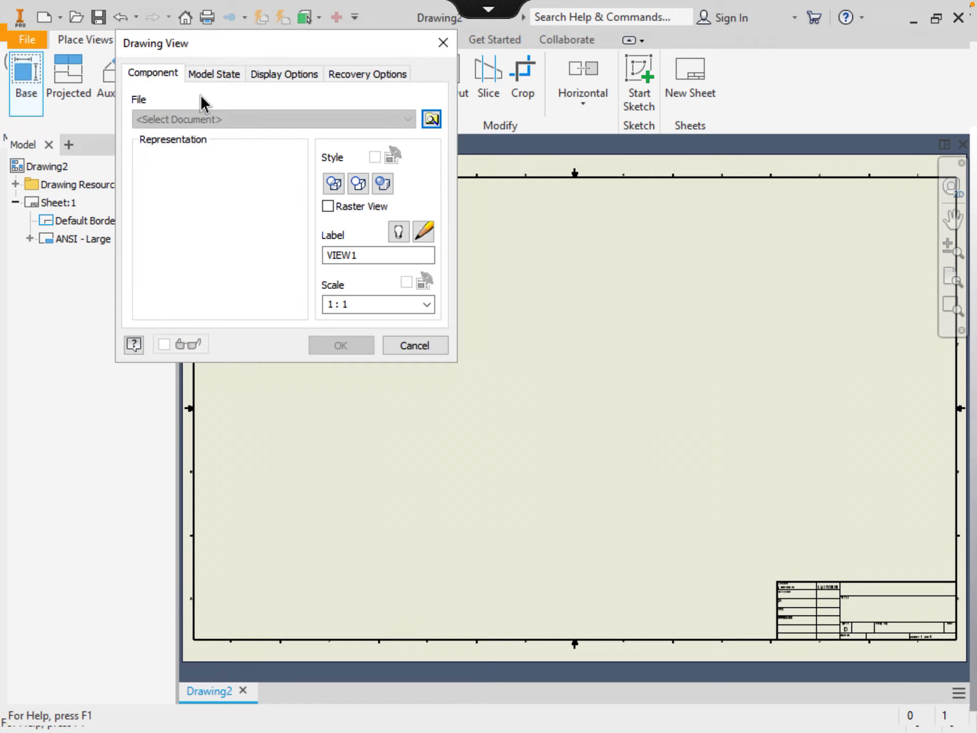
click(431, 120)
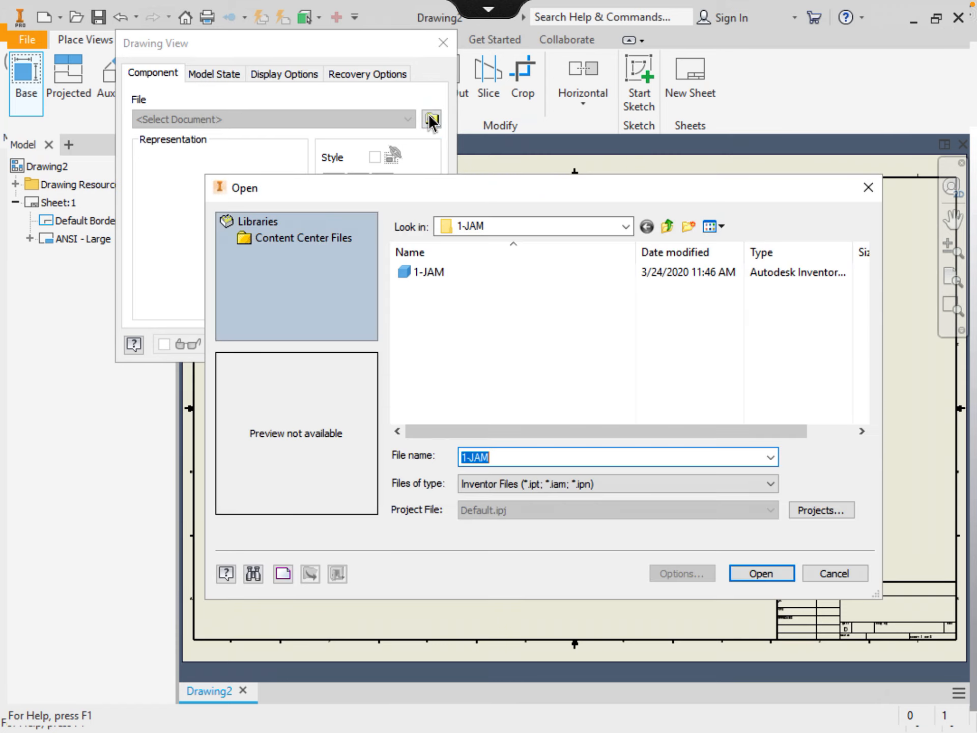
click(667, 226)
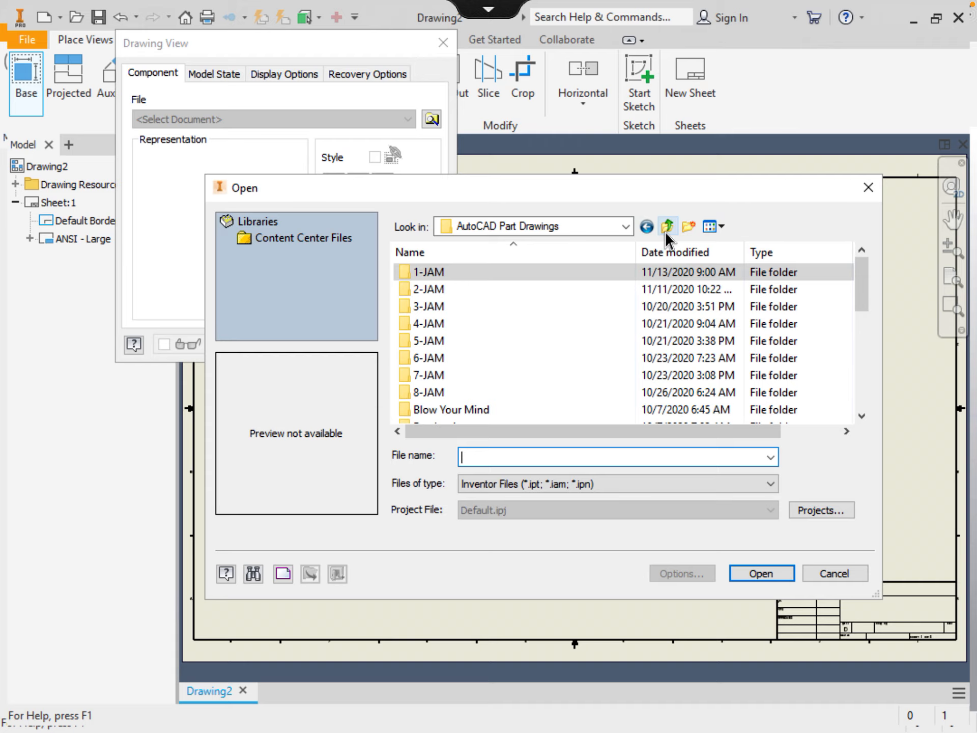
drag(860, 283, 862, 363)
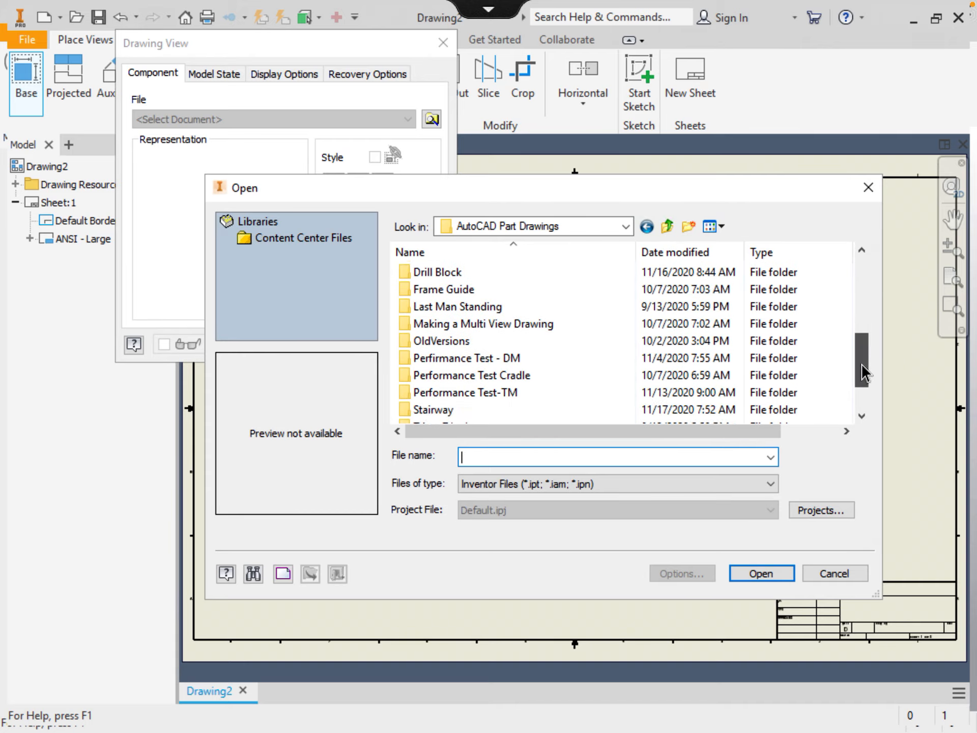
double_click(525, 395)
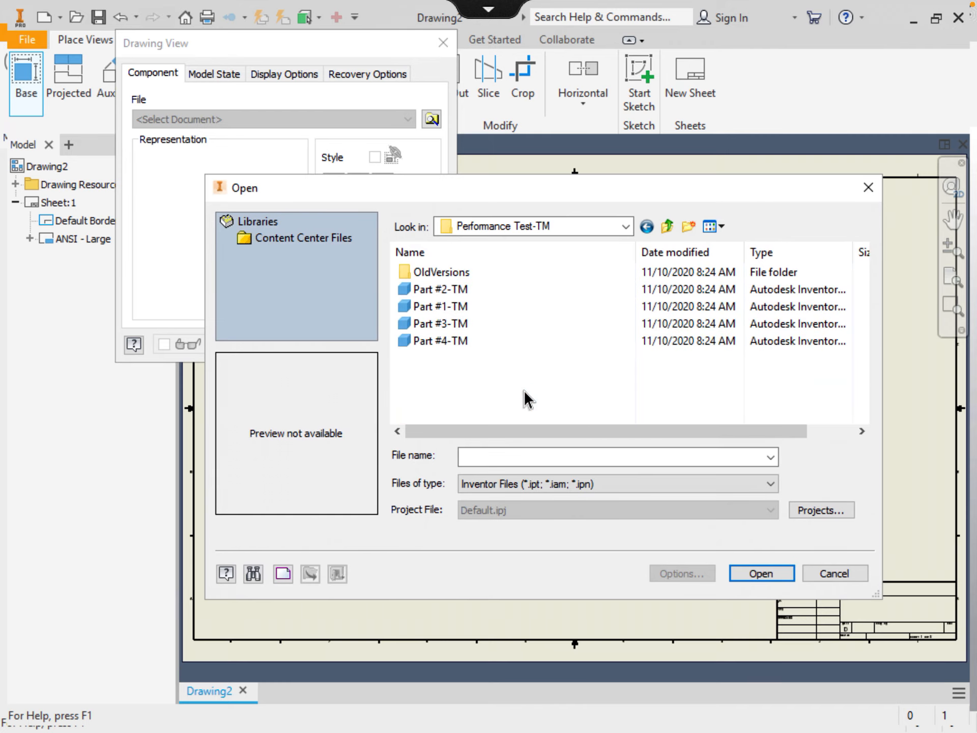
click(430, 308)
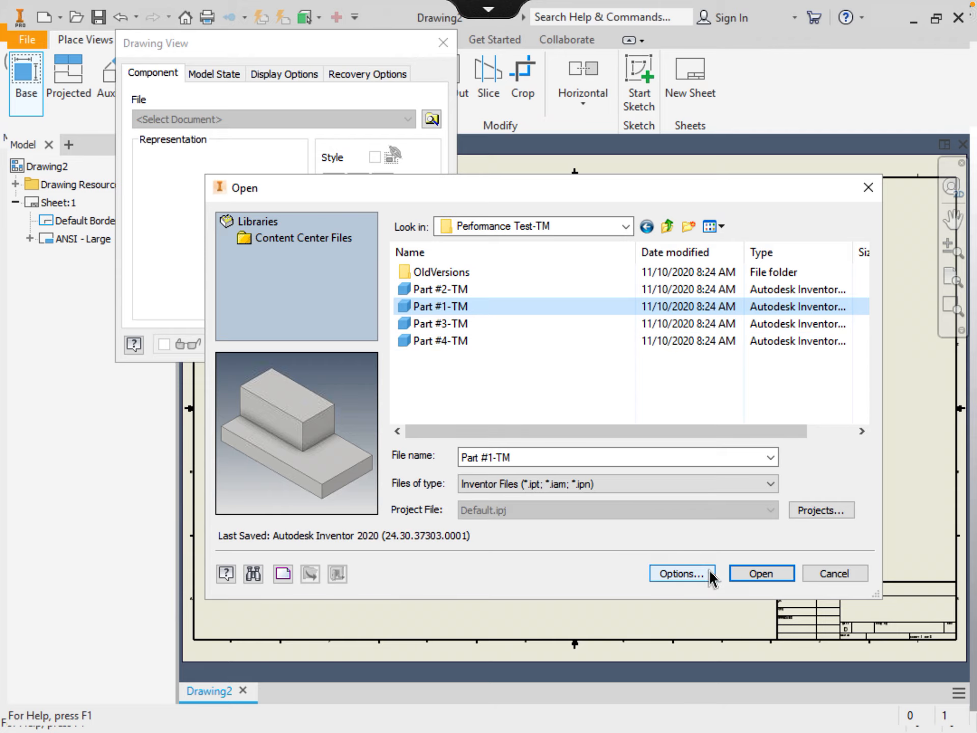
Place Part #1-TM as an isometric Home view and move it to the sheet's upper-left corner
click(759, 574)
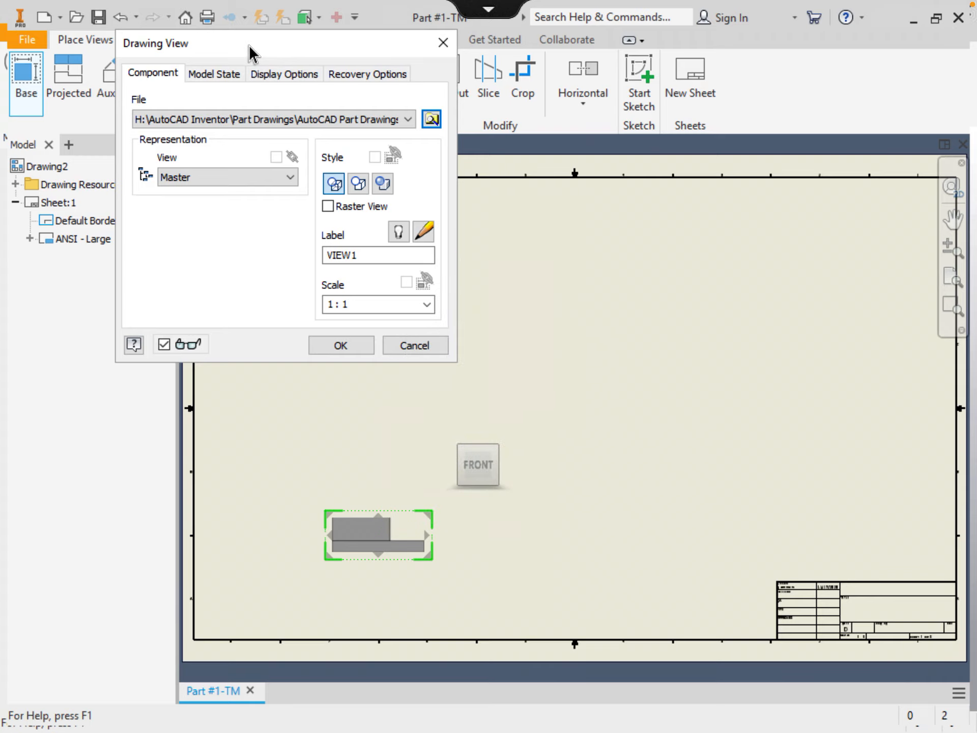
mouse_move(251, 52)
mouse_down()
mouse_move(320, 156)
mouse_move(370, 205)
mouse_move(370, 198)
mouse_up()
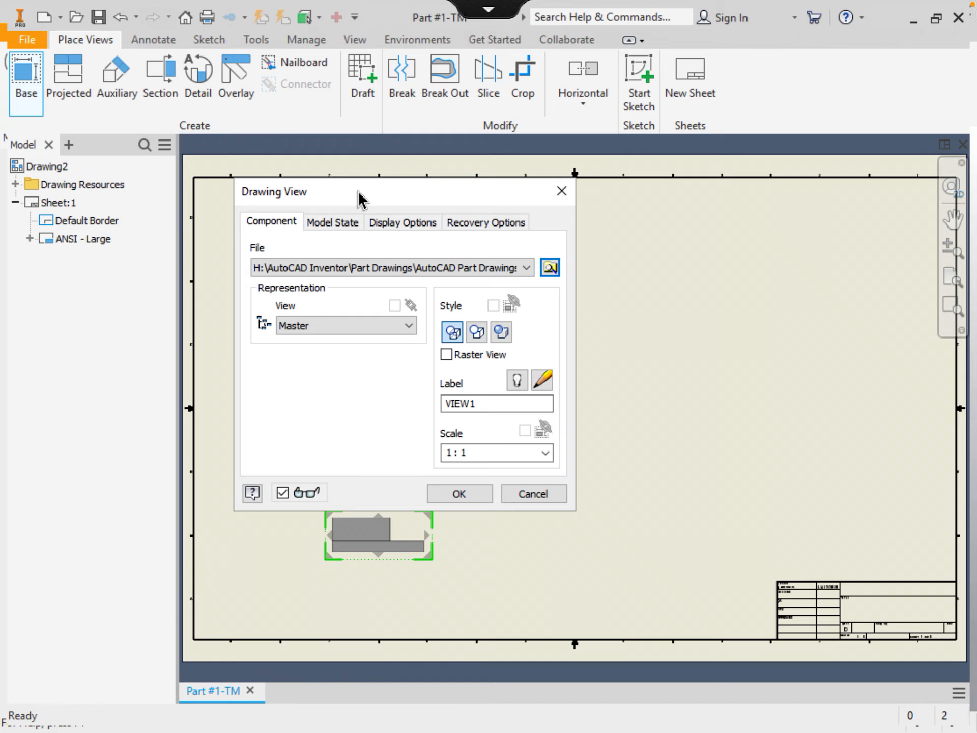
drag(359, 198, 173, 71)
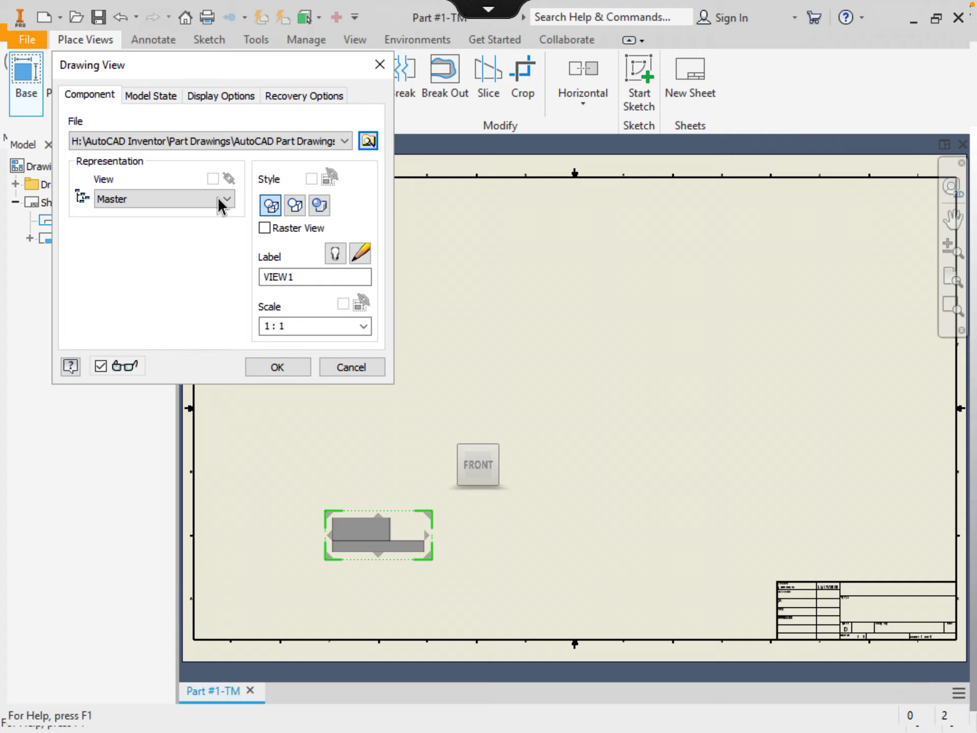
mouse_move(462, 458)
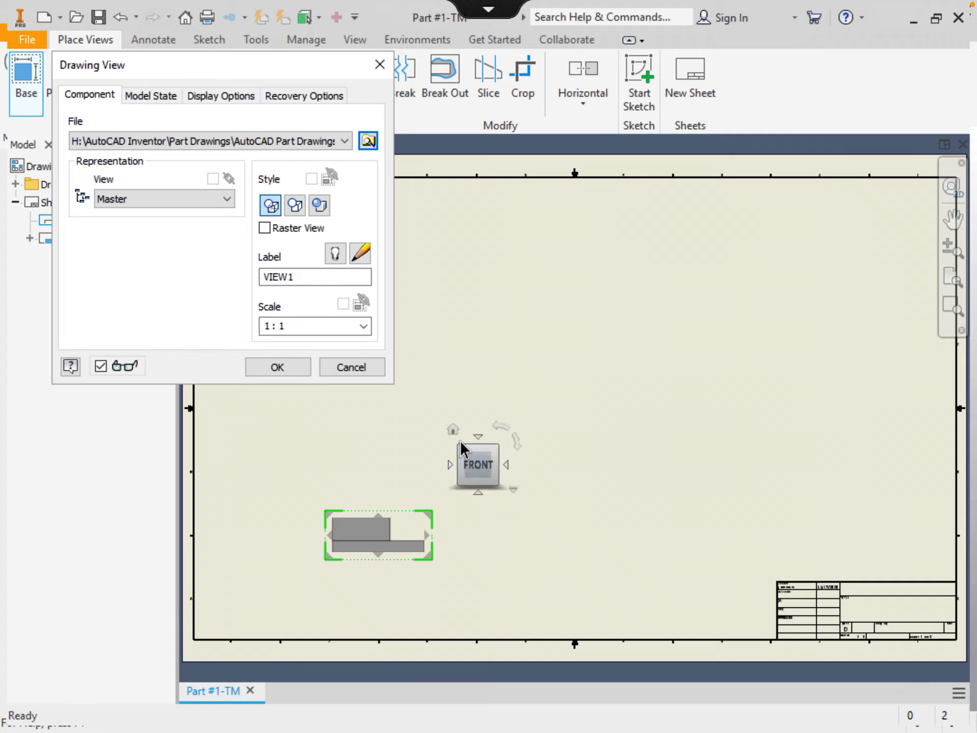
click(453, 432)
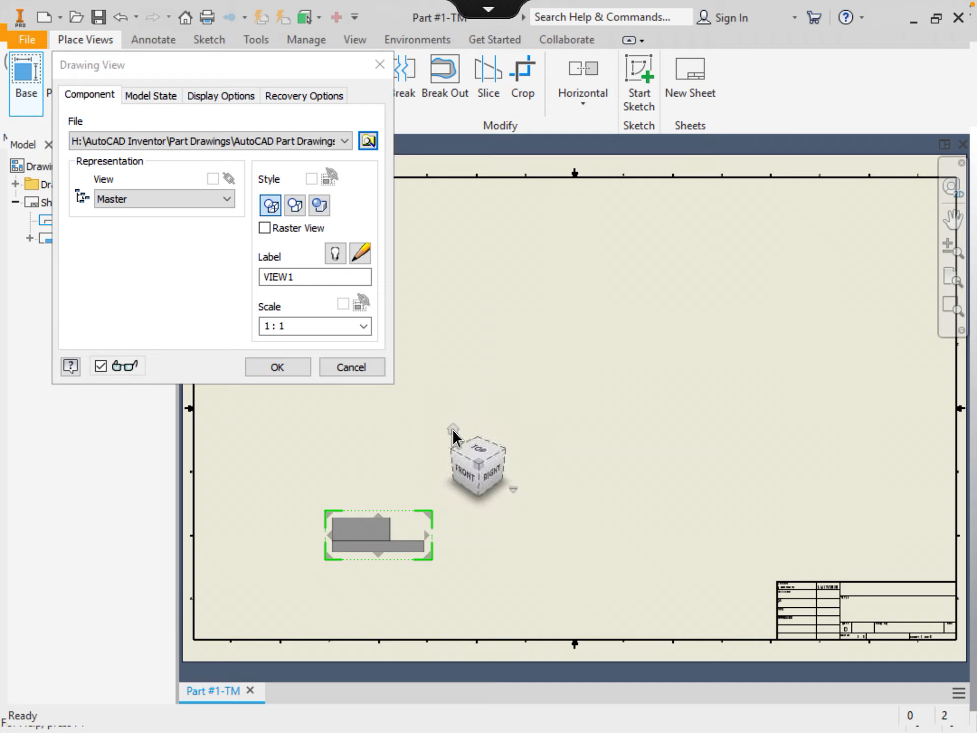
click(281, 374)
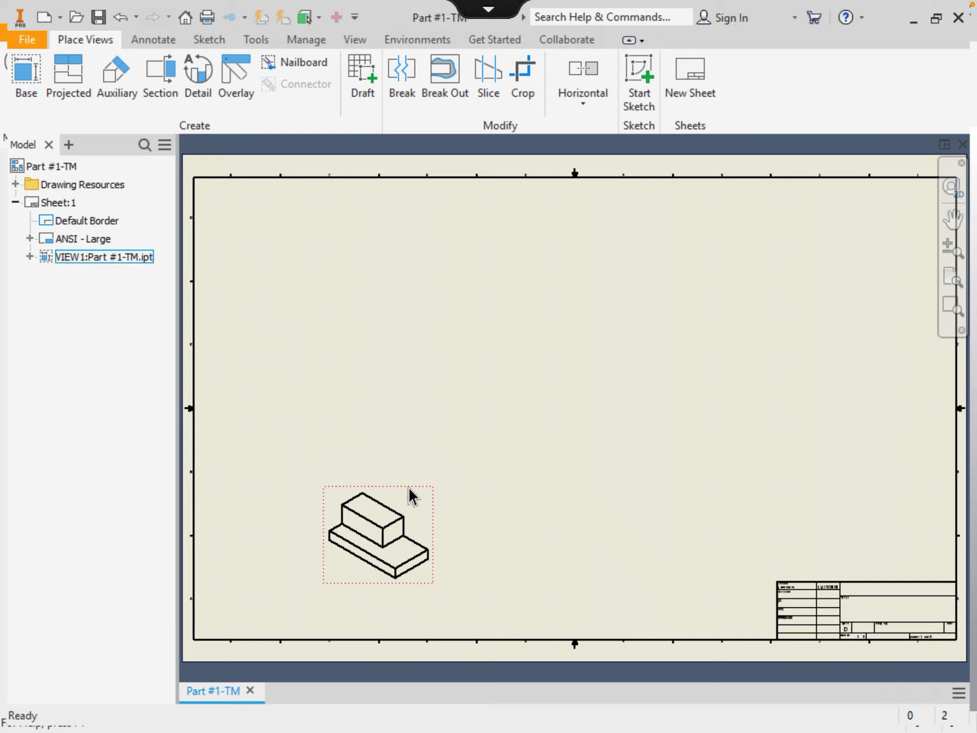
mouse_move(402, 493)
mouse_down()
mouse_move(319, 249)
mouse_move(312, 198)
mouse_up()
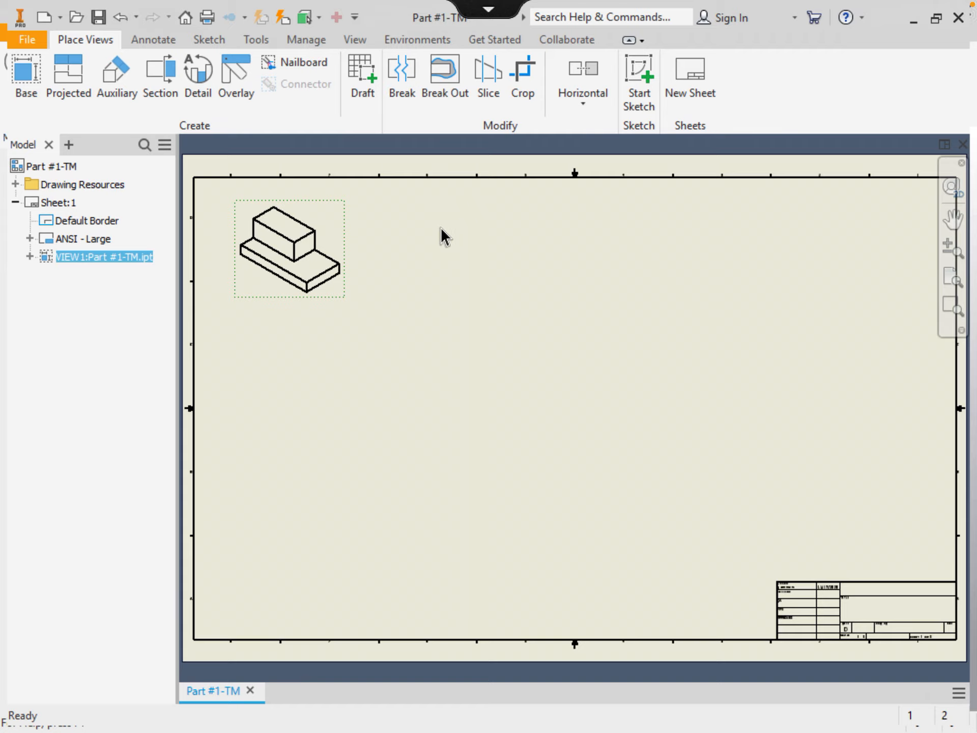
Place an isometric base view of Part #2-TM beside VIEW1 along the sheet's top
click(22, 77)
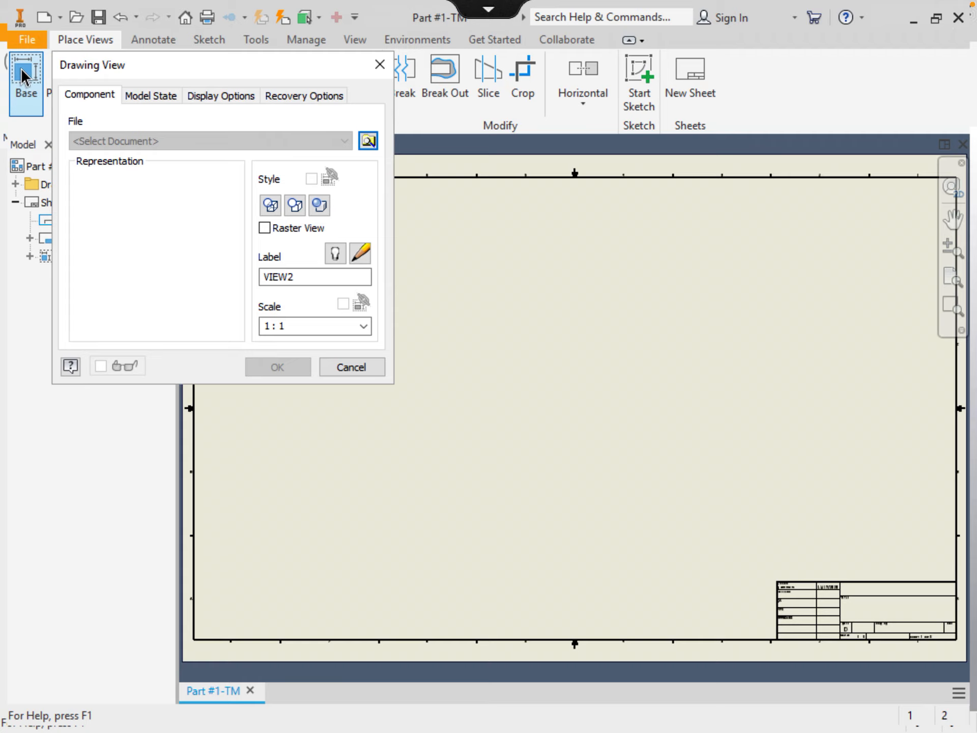
click(366, 142)
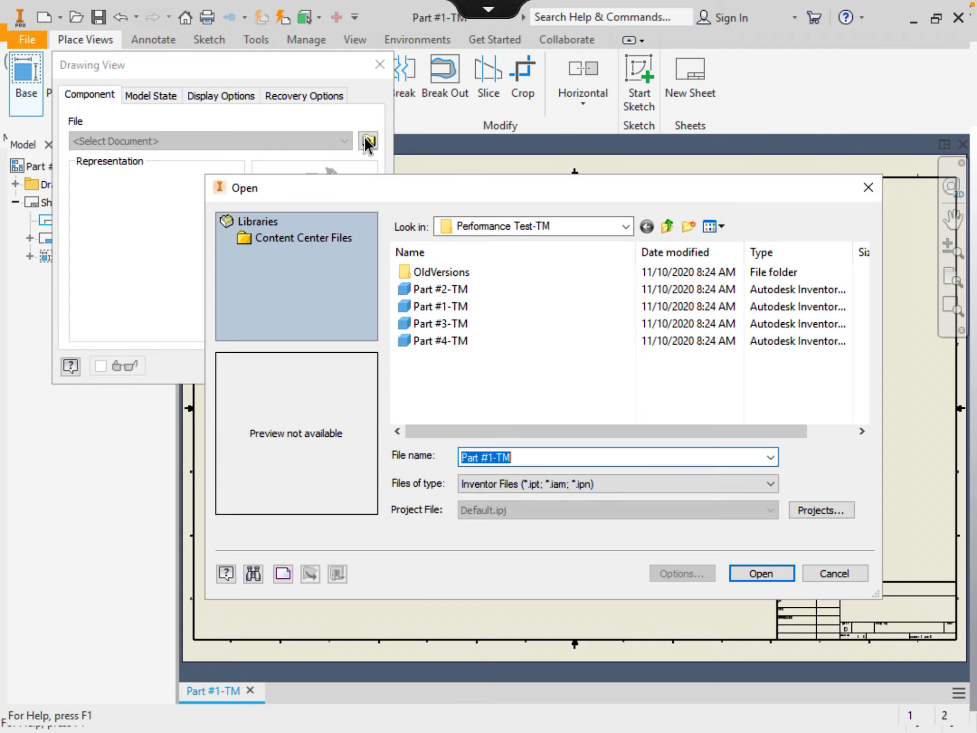
click(444, 288)
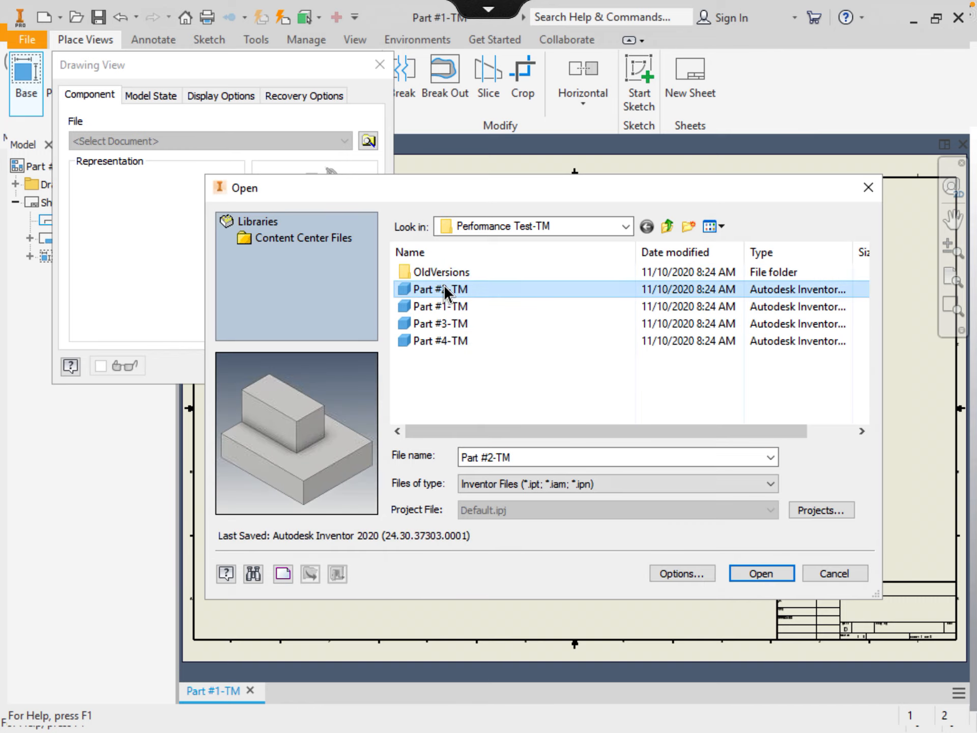
click(760, 574)
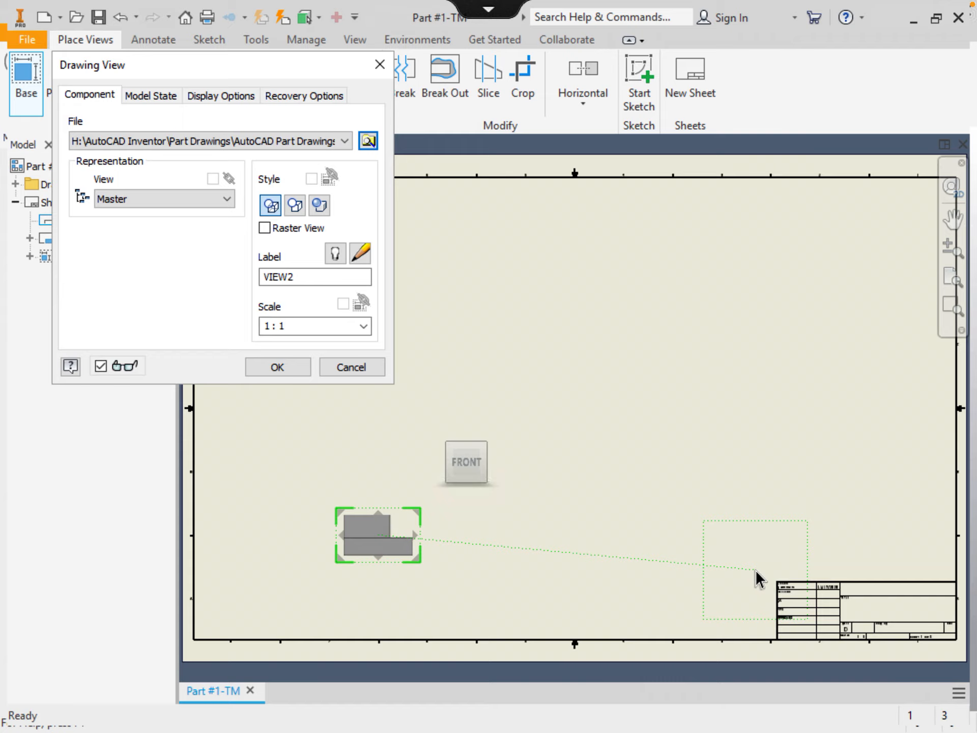
mouse_move(498, 466)
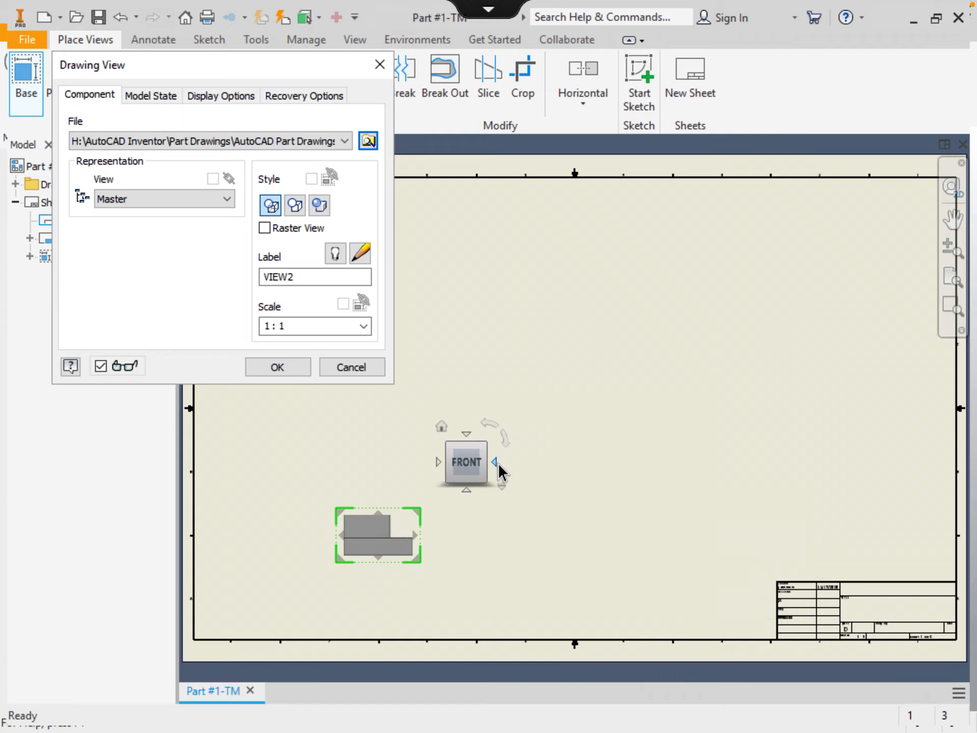
click(442, 428)
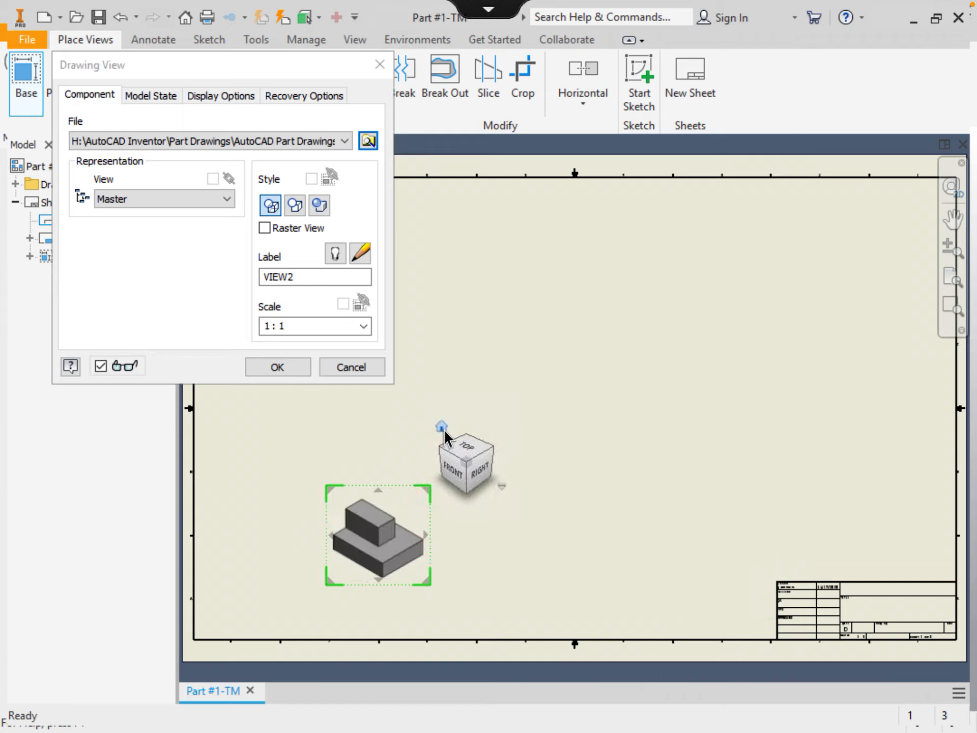
click(277, 369)
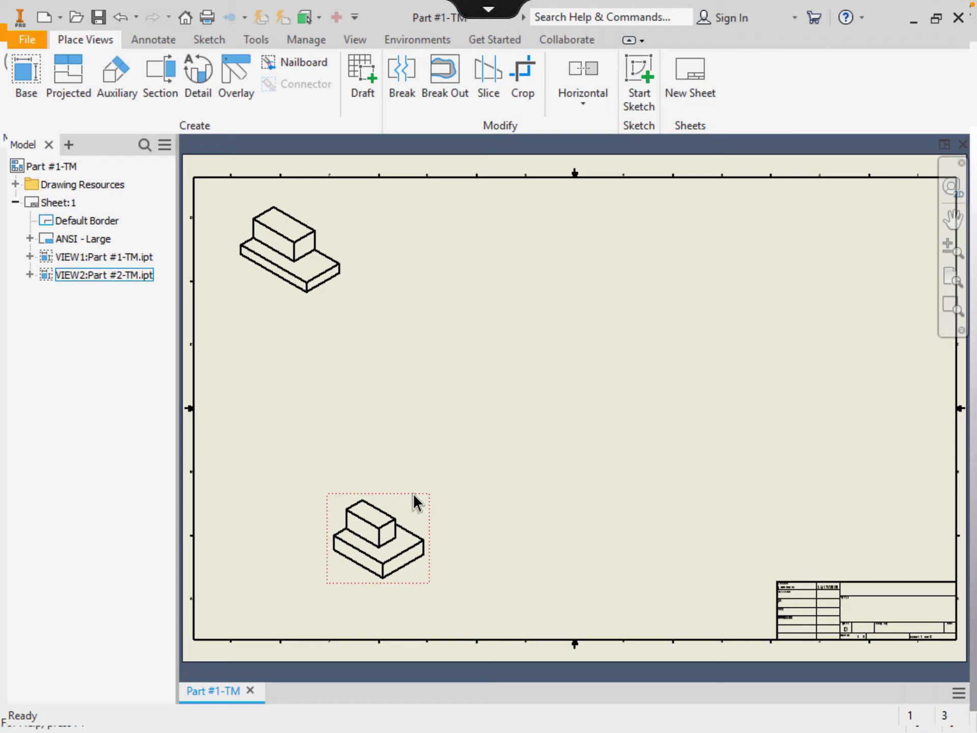
mouse_move(413, 493)
mouse_down()
mouse_move(451, 420)
mouse_move(475, 244)
mouse_move(498, 186)
mouse_move(503, 194)
mouse_up()
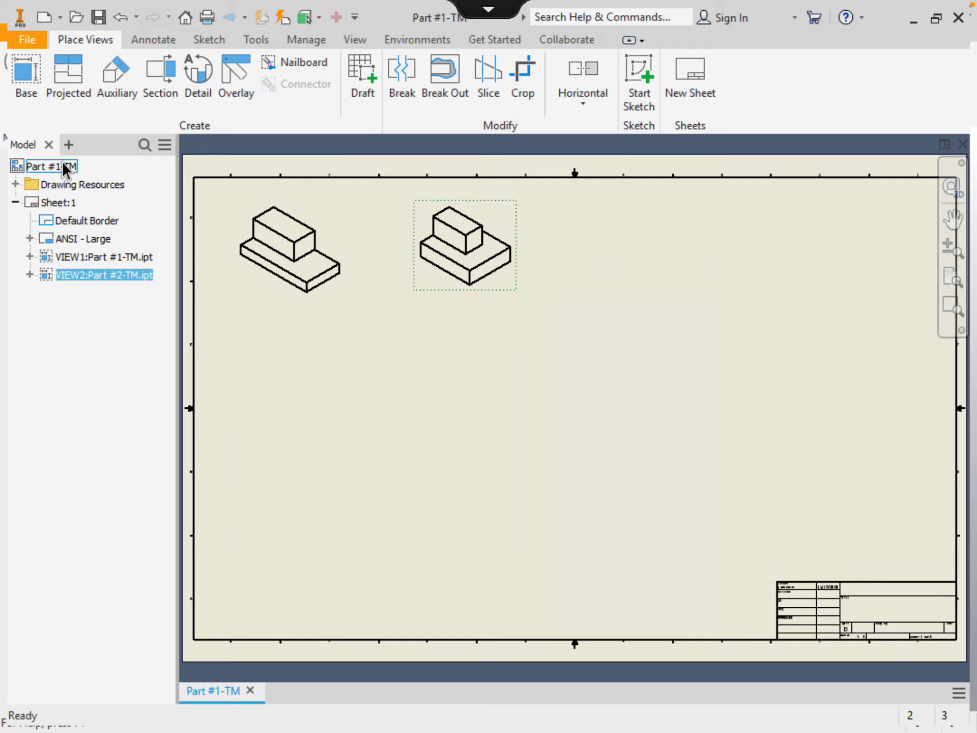
Add an isometric base view of Part #3-TM and move it right of VIEW2
click(27, 73)
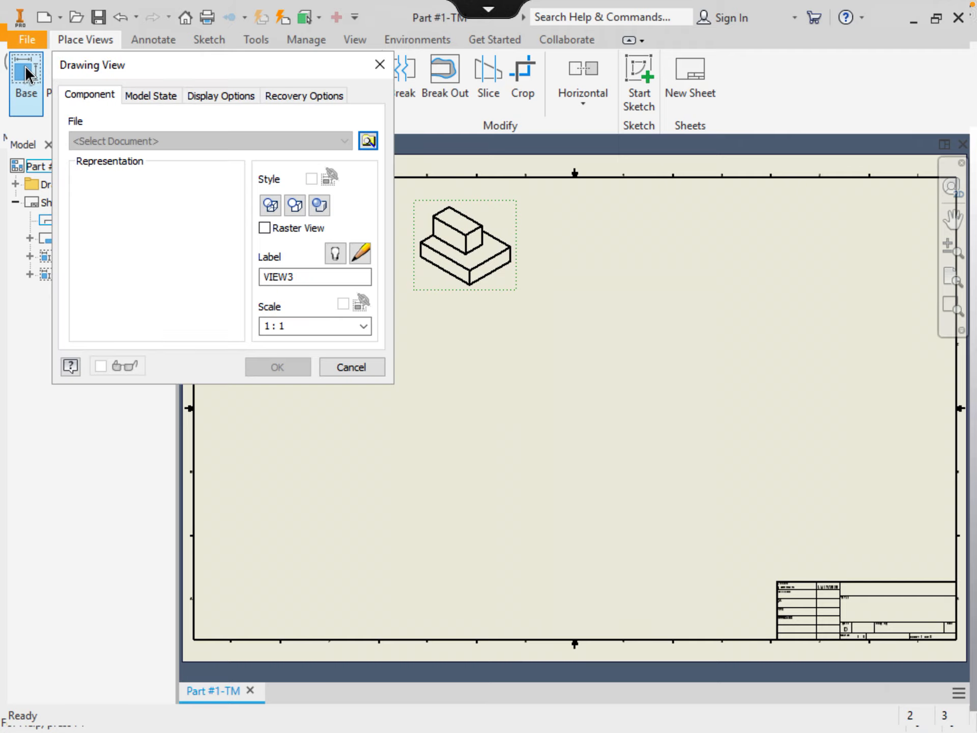
click(368, 143)
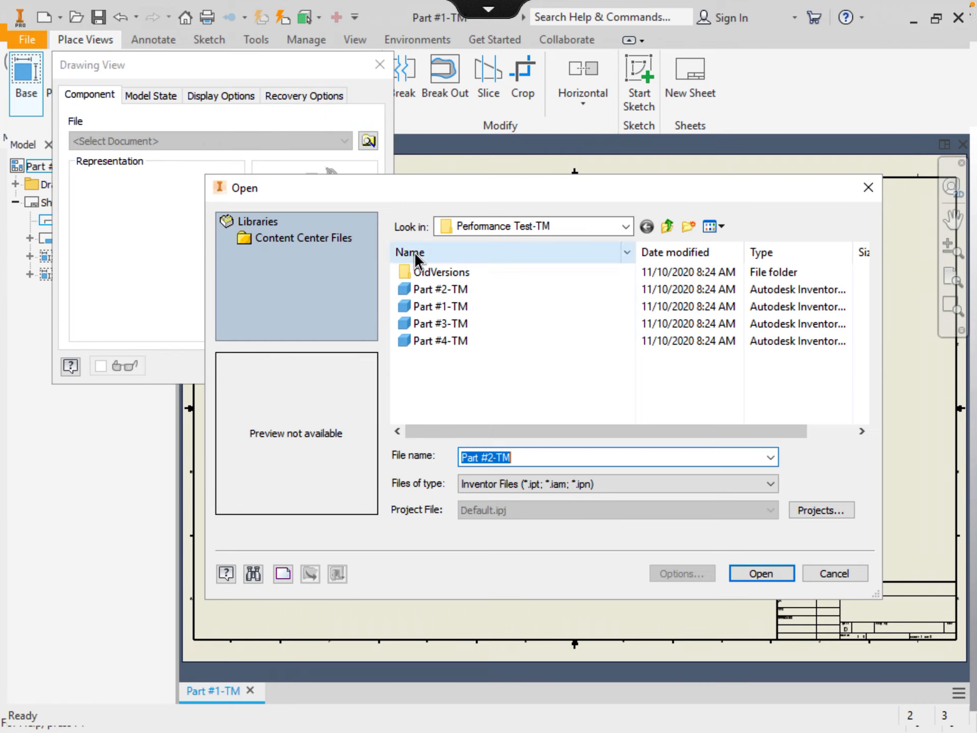
click(450, 325)
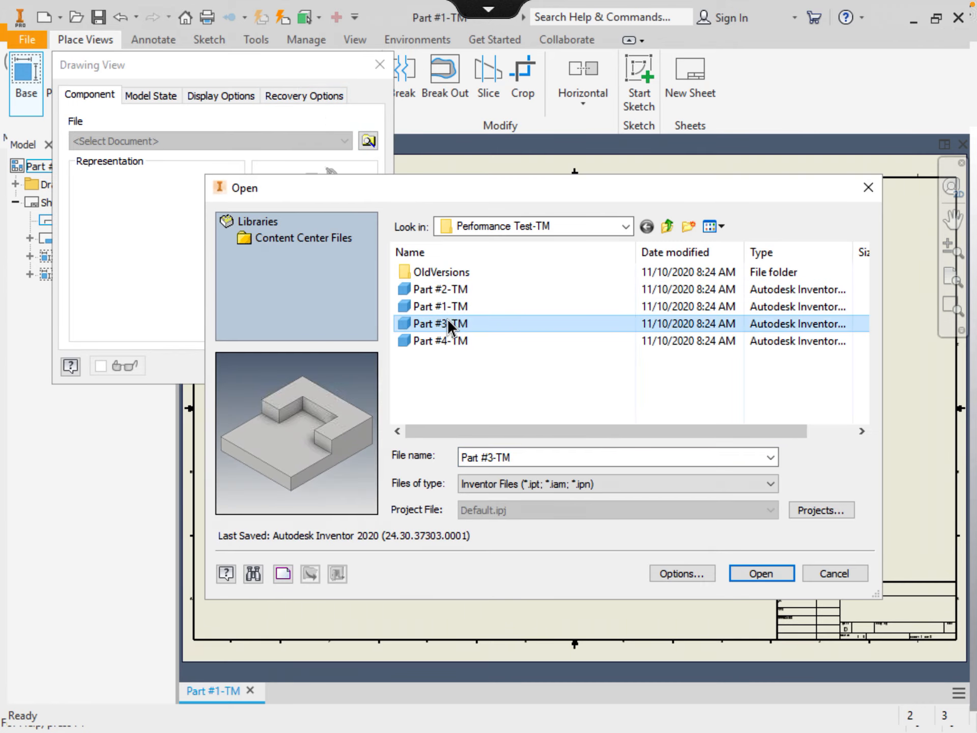
click(760, 574)
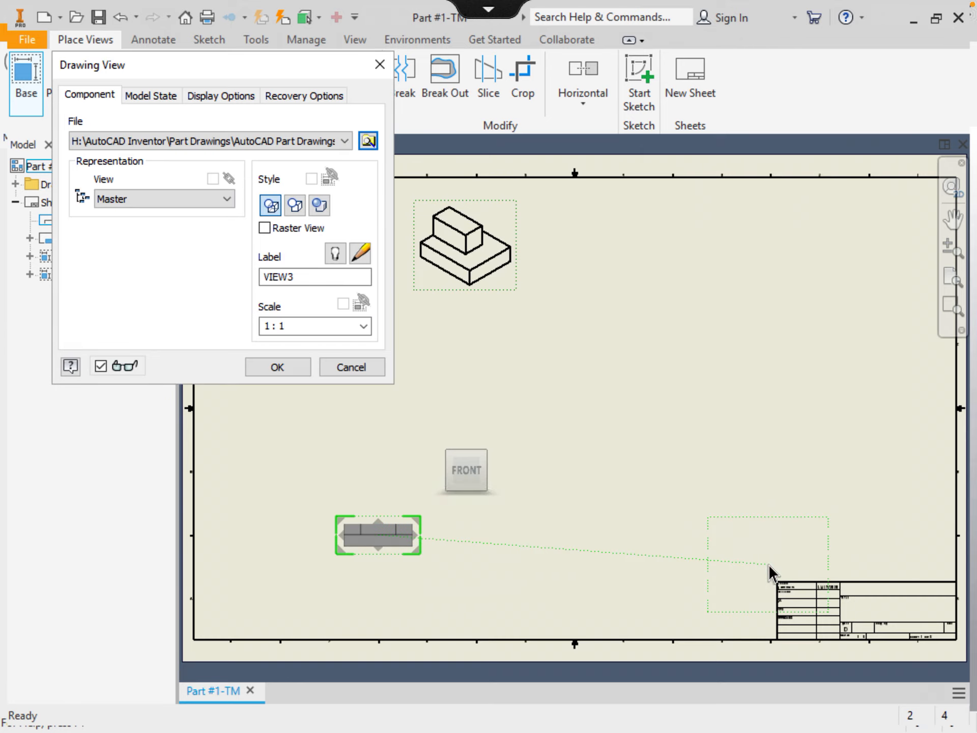
mouse_move(468, 444)
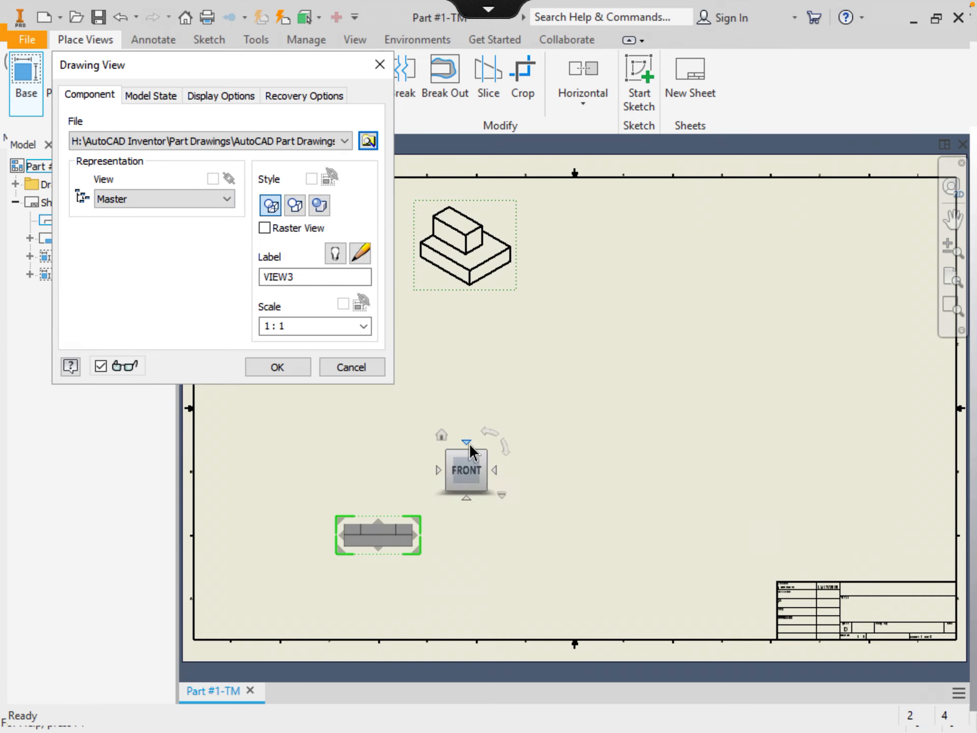
click(440, 436)
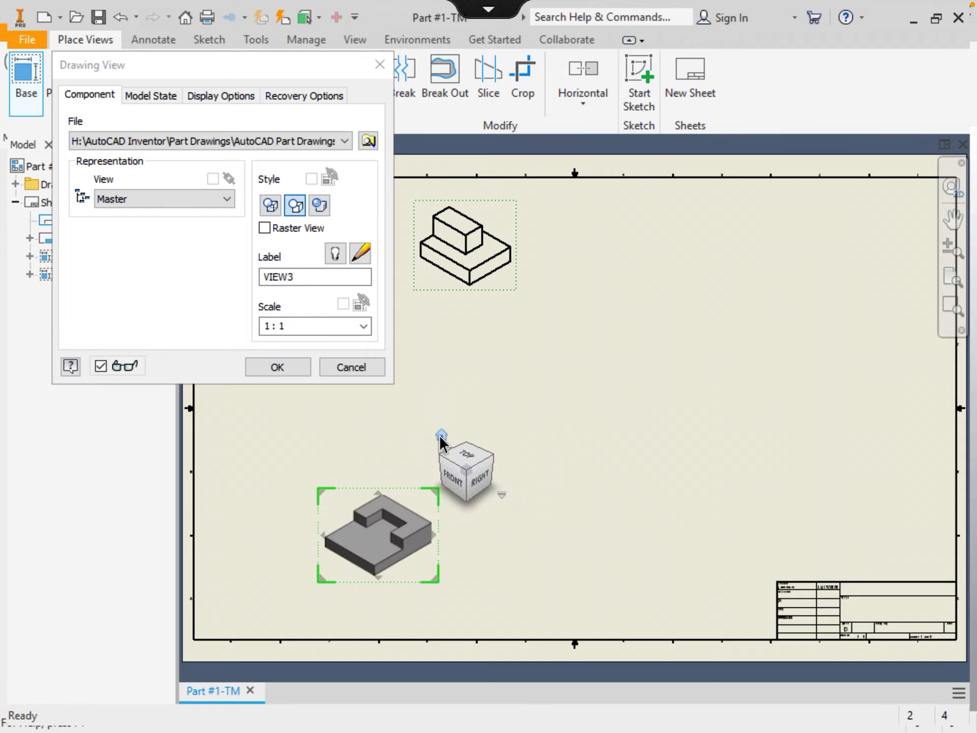
click(290, 370)
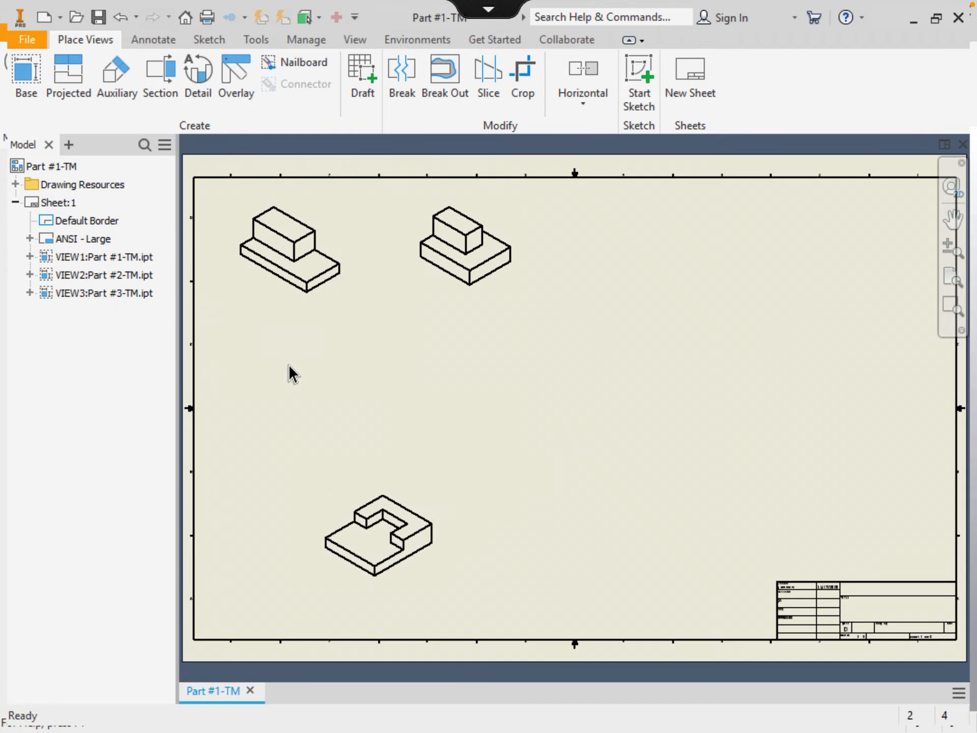
click(347, 496)
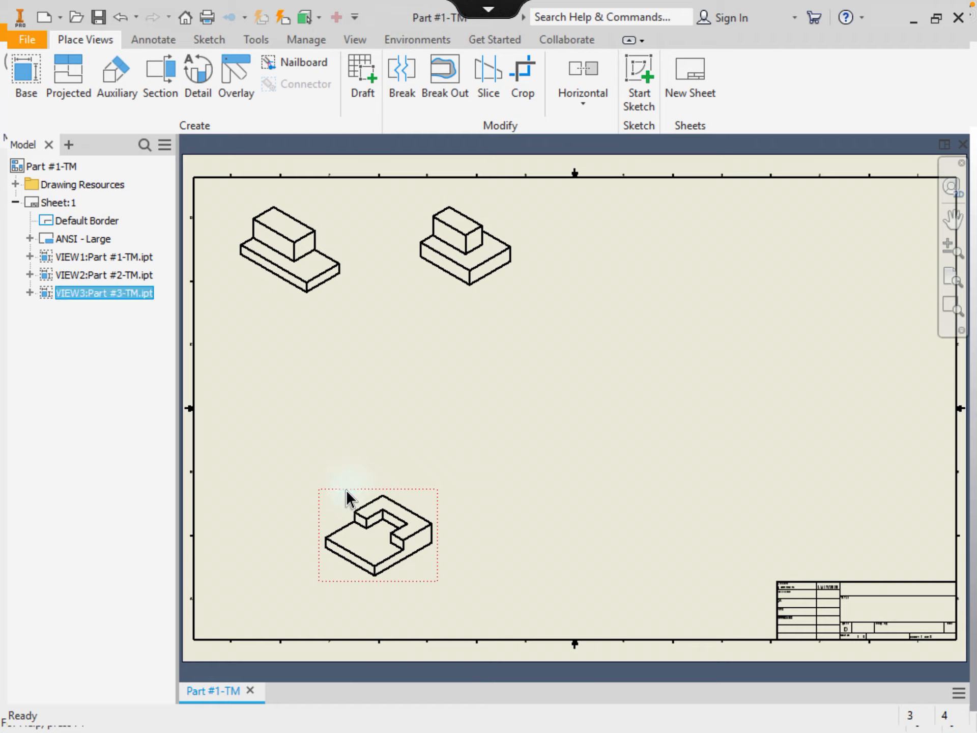
drag(348, 496, 631, 209)
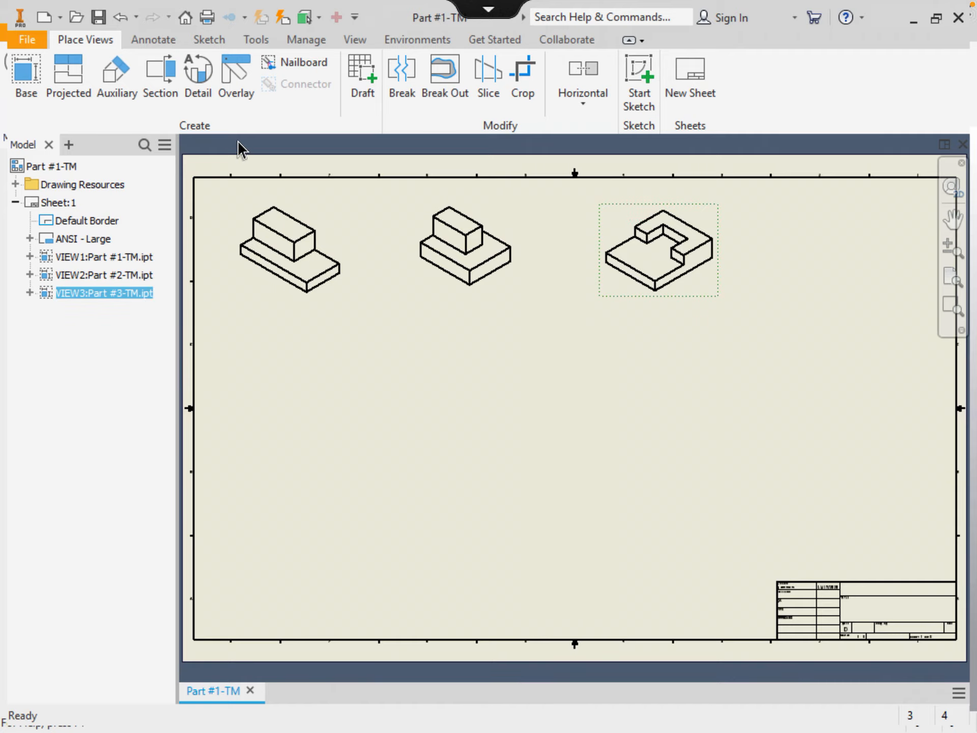
Place an isometric view of Part #4-TM at the sheet's top right as VIEW4
click(28, 76)
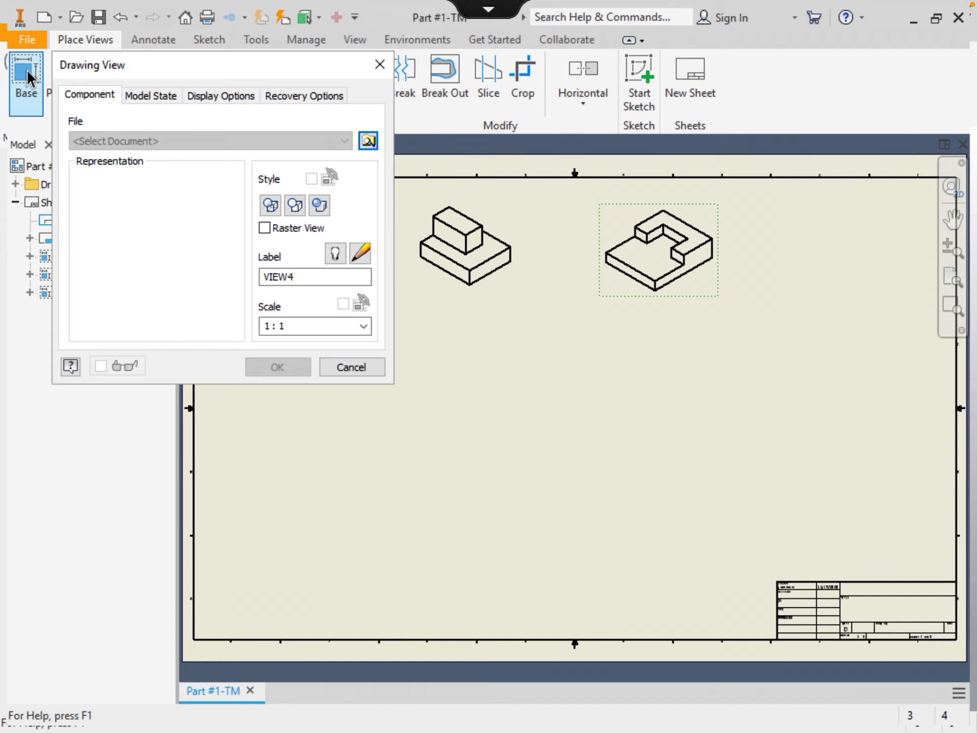
click(368, 139)
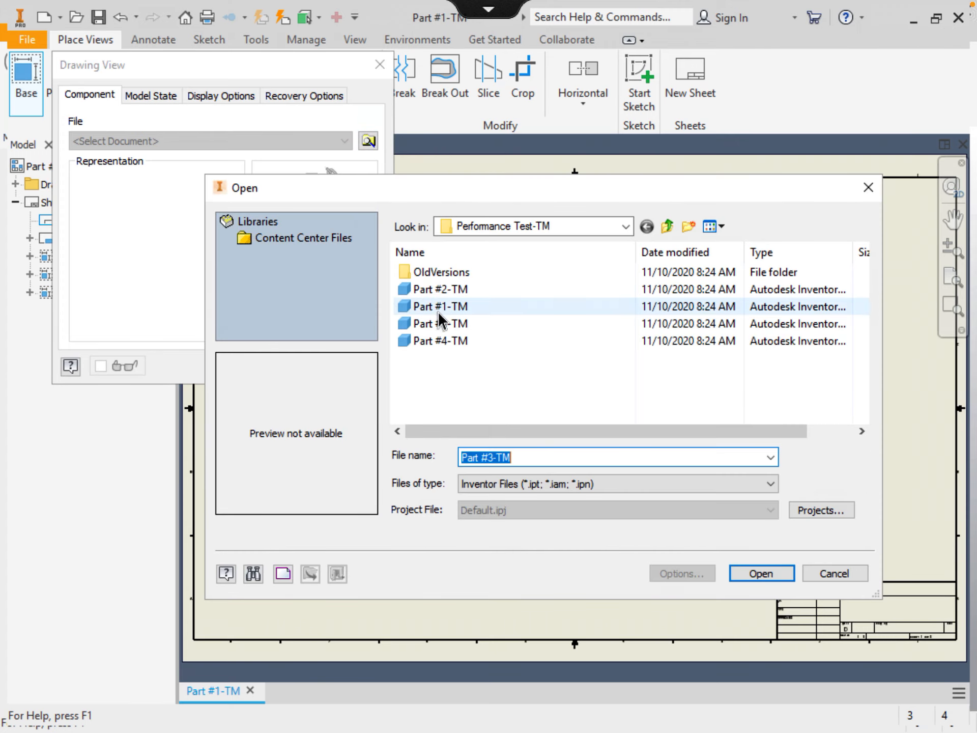
click(437, 341)
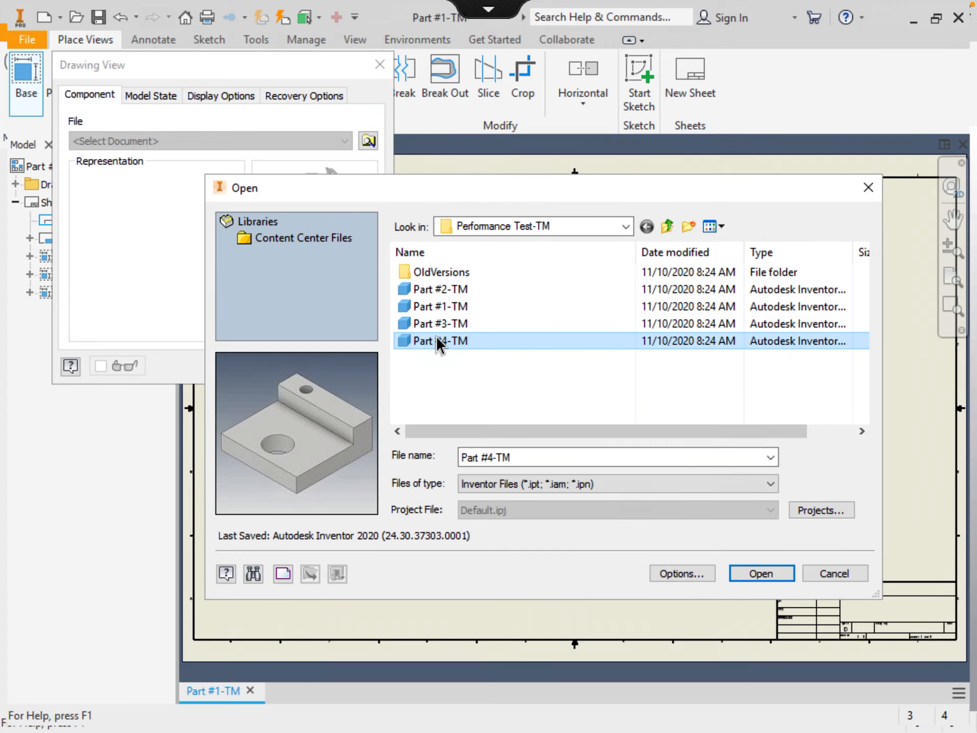
click(760, 575)
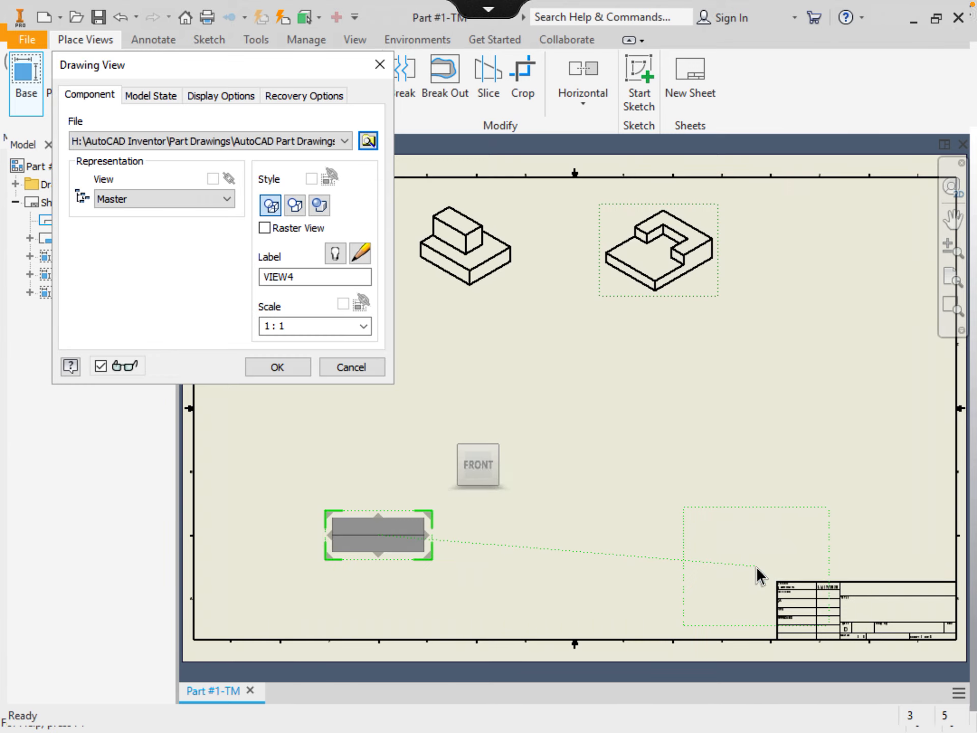
mouse_move(434, 434)
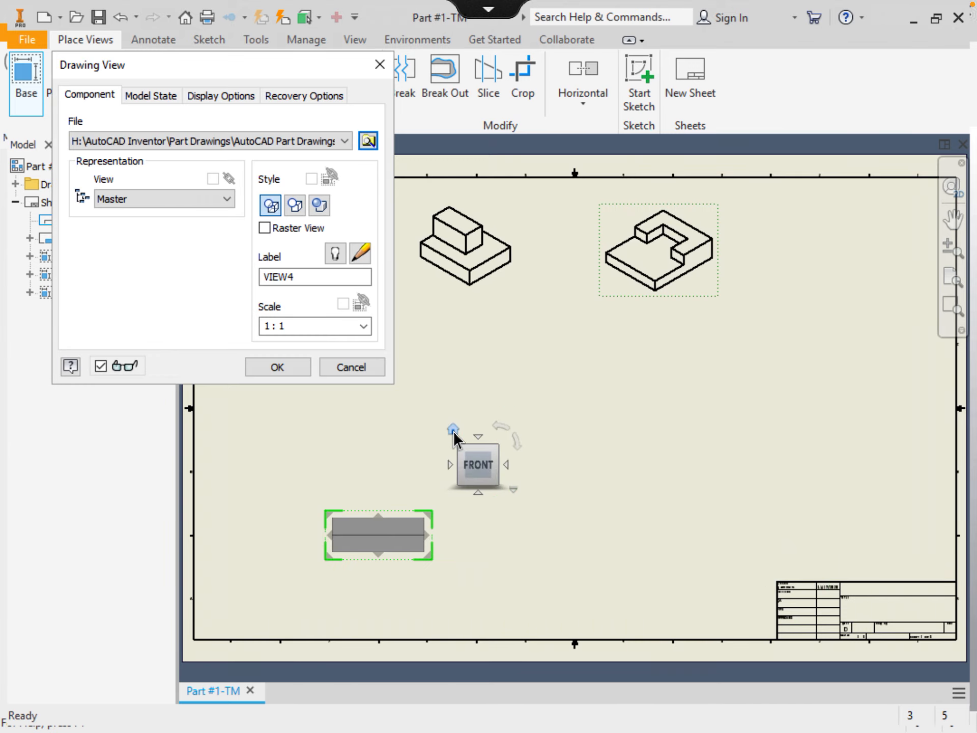
click(453, 430)
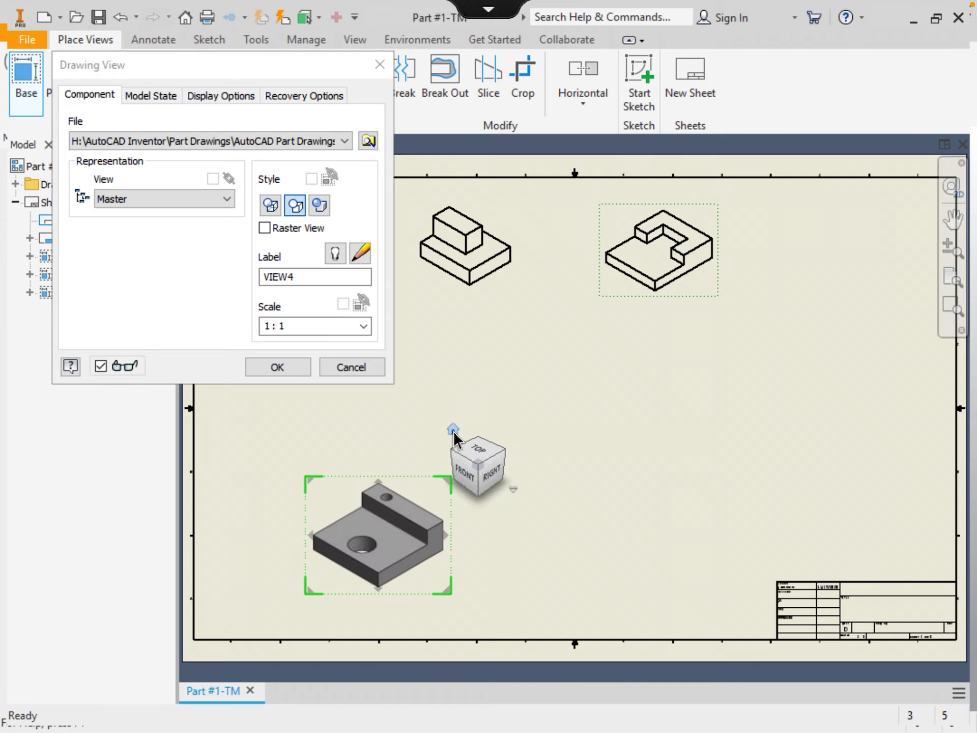
click(263, 368)
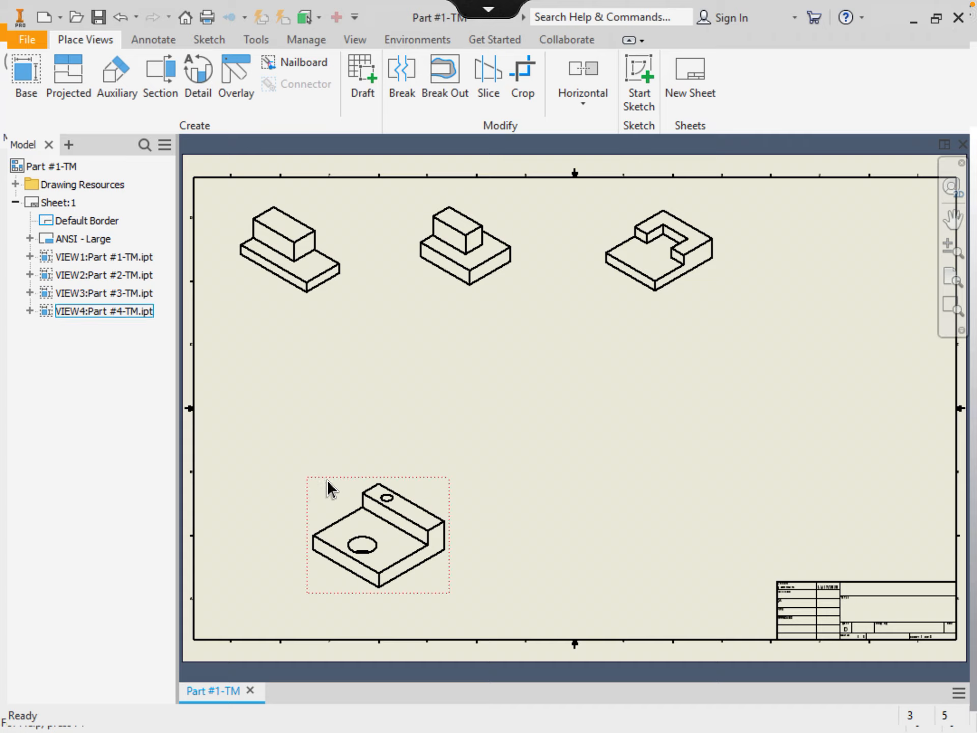
drag(329, 475, 815, 196)
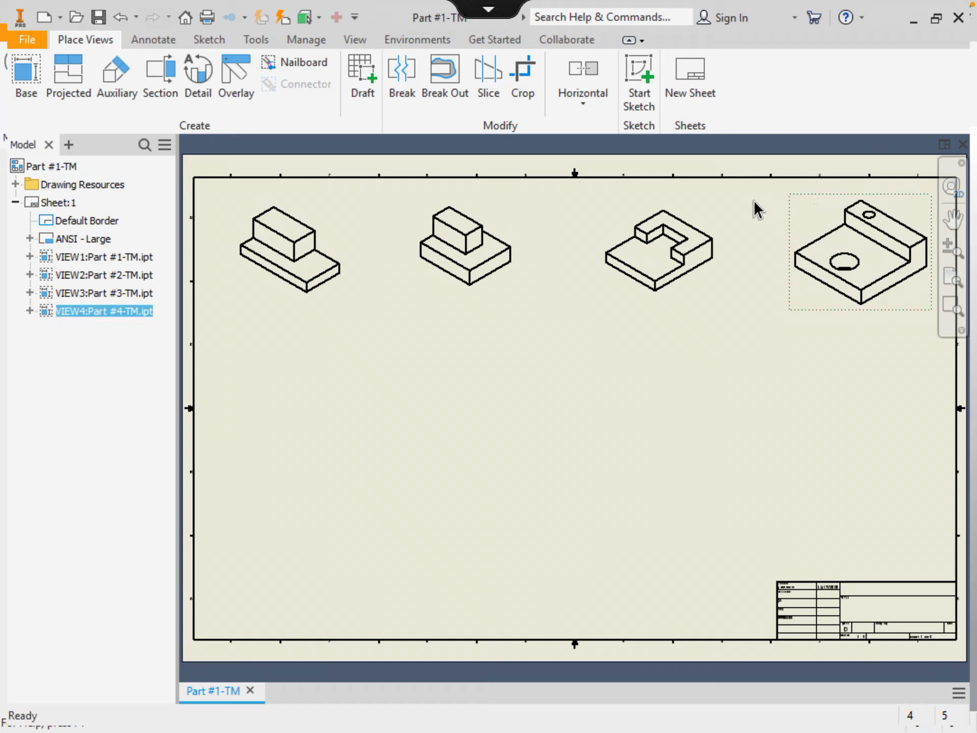
key(Escape)
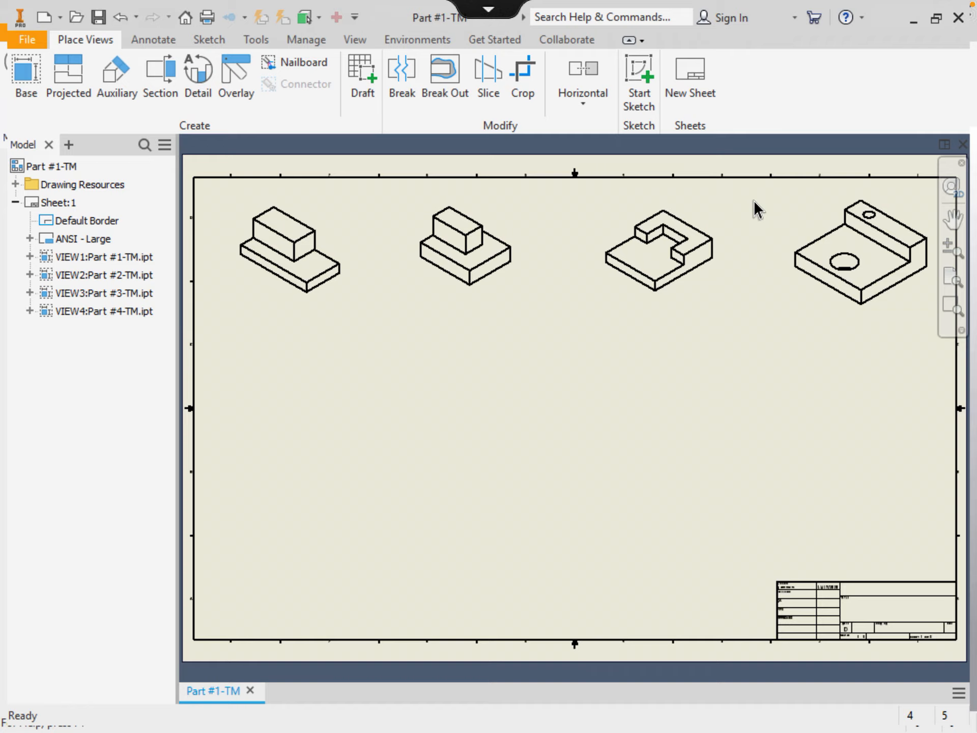
click(717, 208)
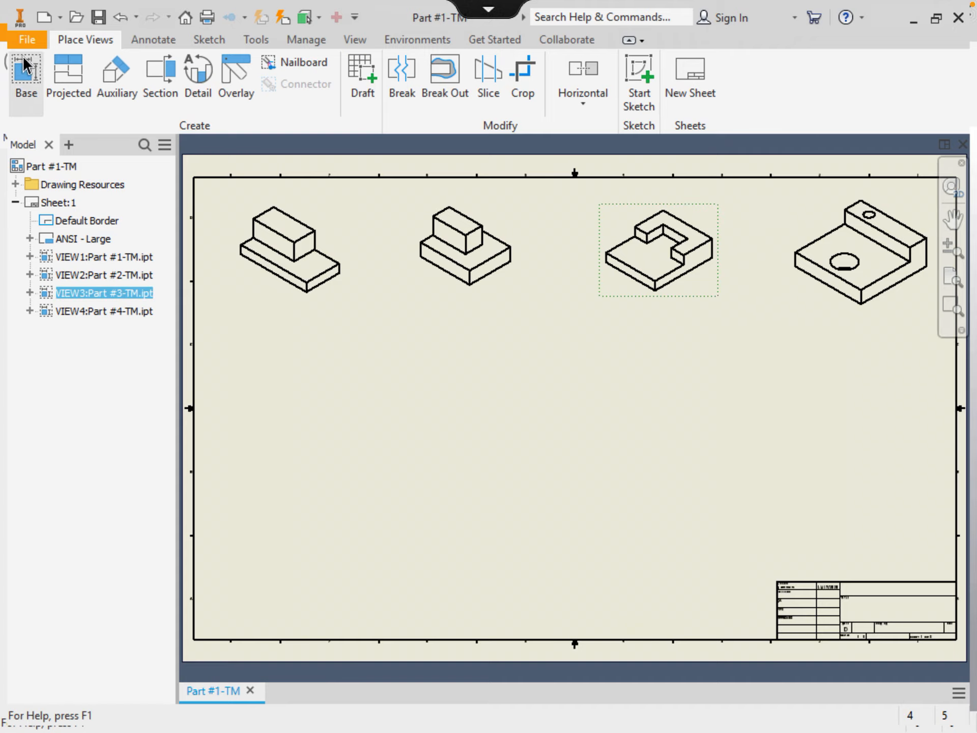
Place an isometric view of U-Block.ipt from the U Block folder below VIEW1
click(23, 74)
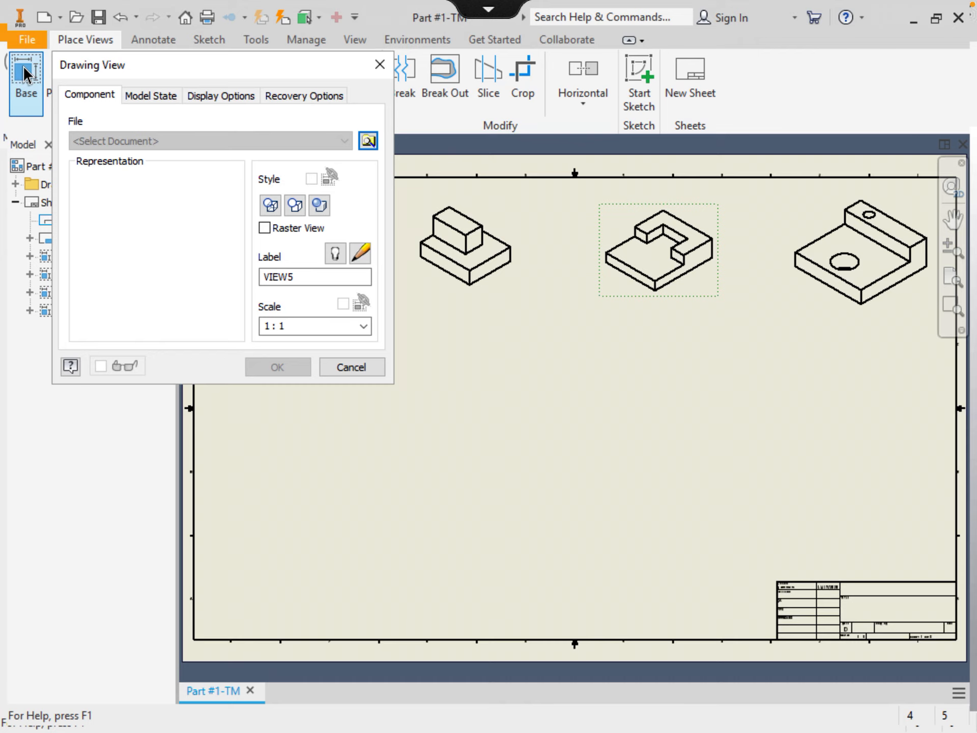
click(366, 142)
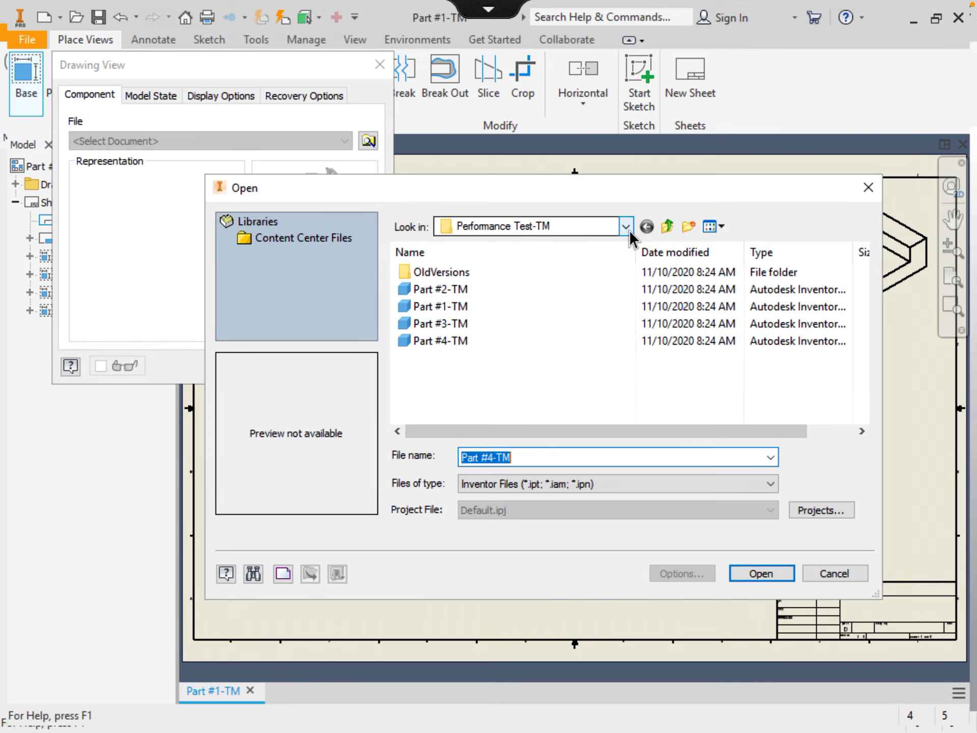
click(662, 232)
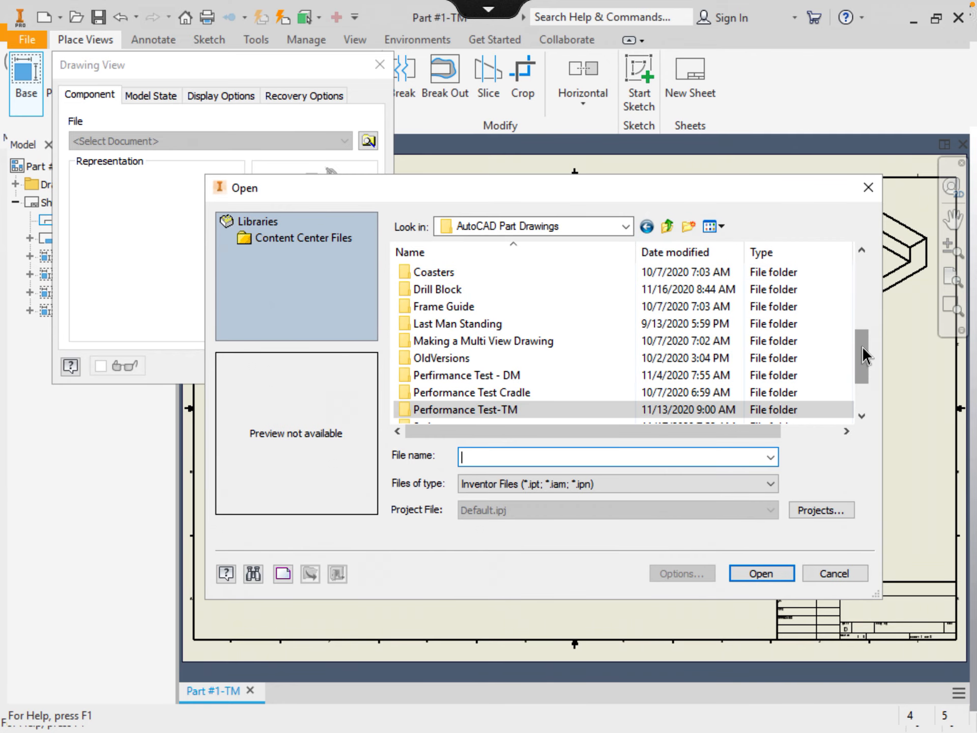
drag(862, 346, 863, 387)
right_click(863, 392)
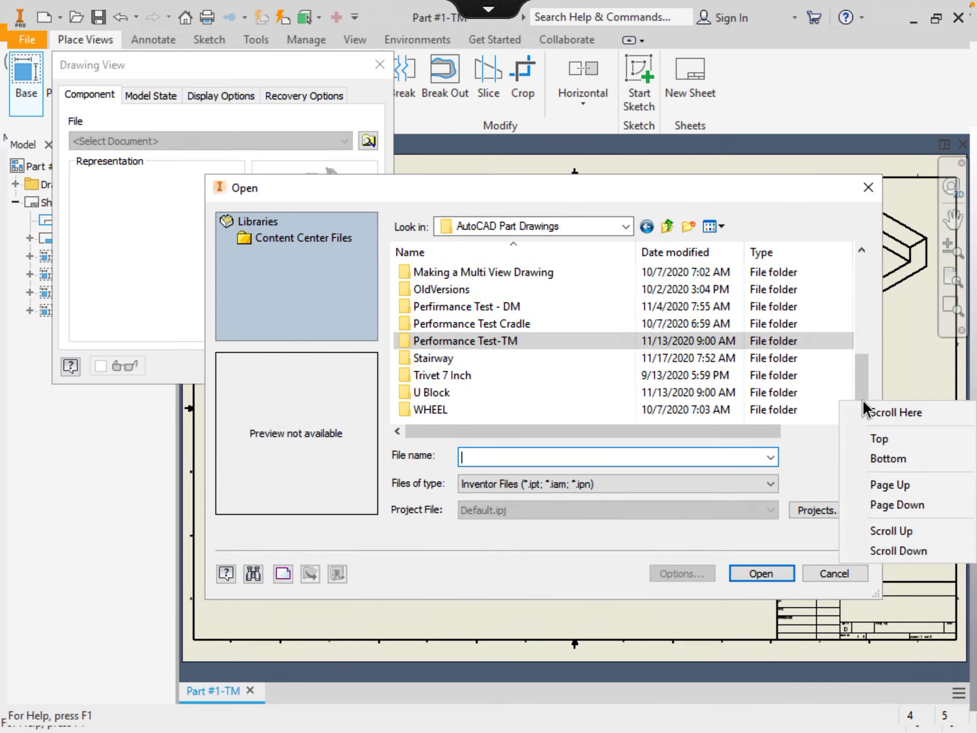
double_click(445, 396)
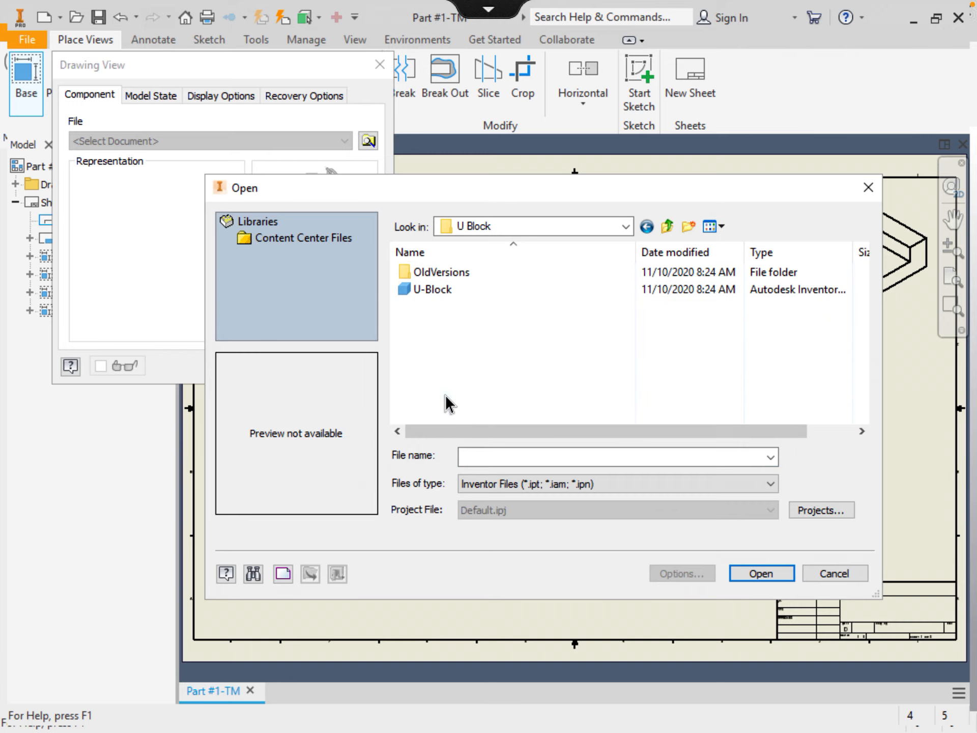
double_click(435, 289)
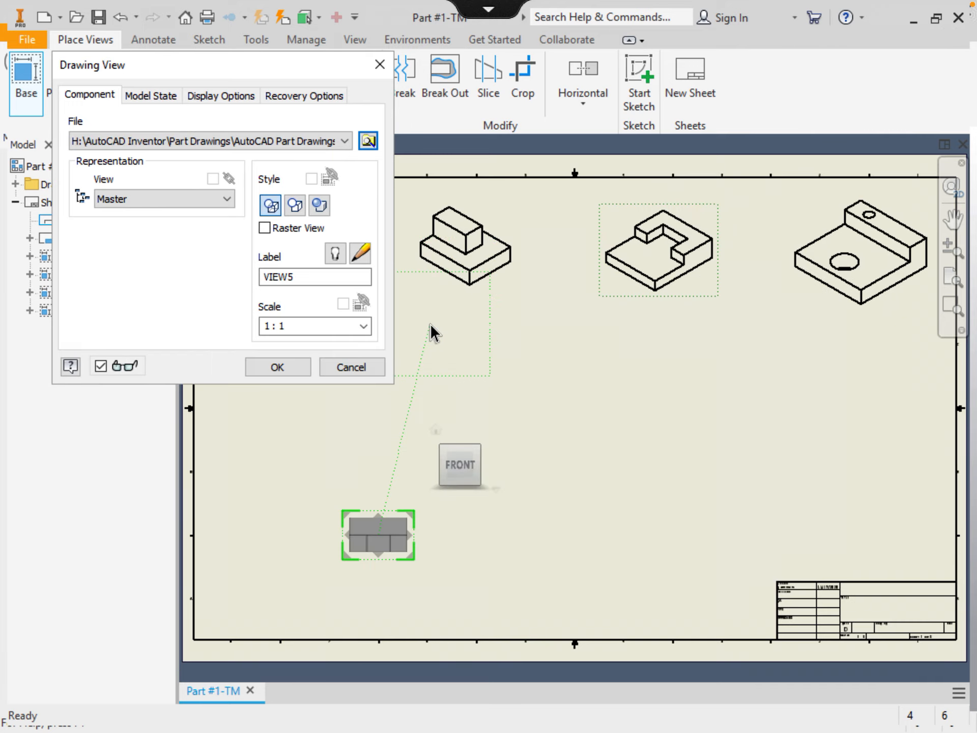
click(436, 430)
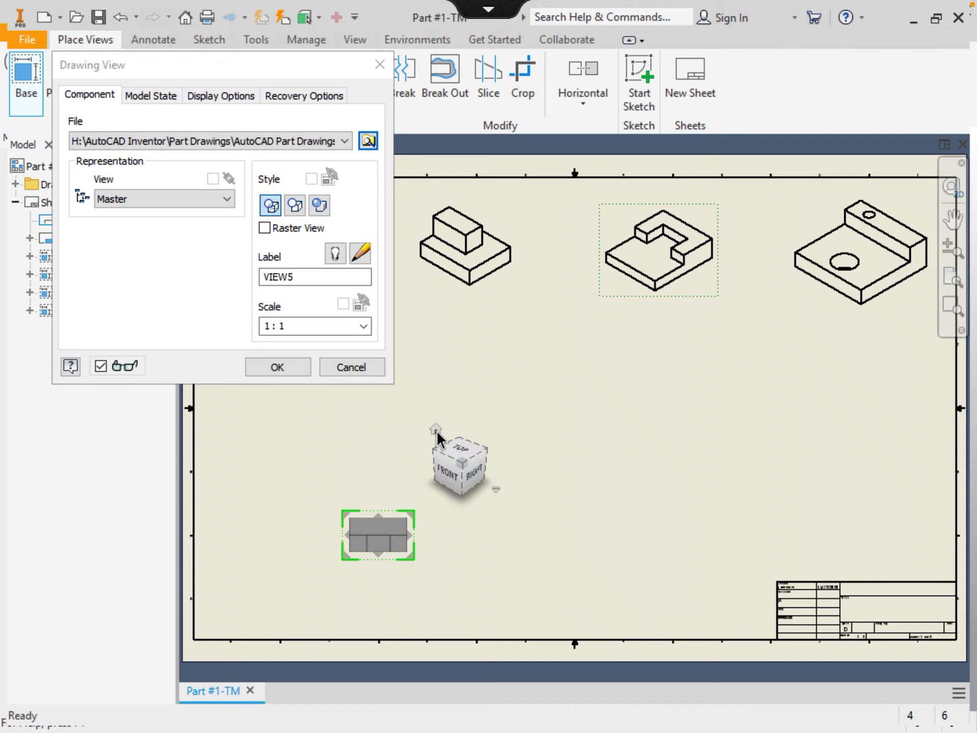
click(278, 367)
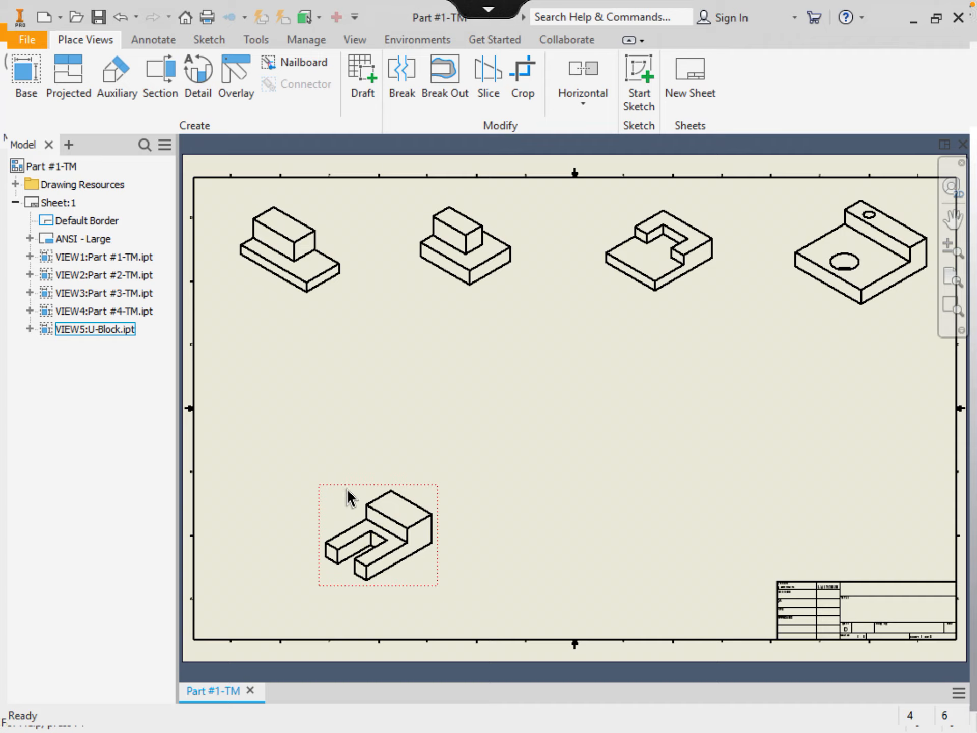
mouse_move(338, 480)
mouse_down()
mouse_move(292, 361)
mouse_move(265, 355)
mouse_up()
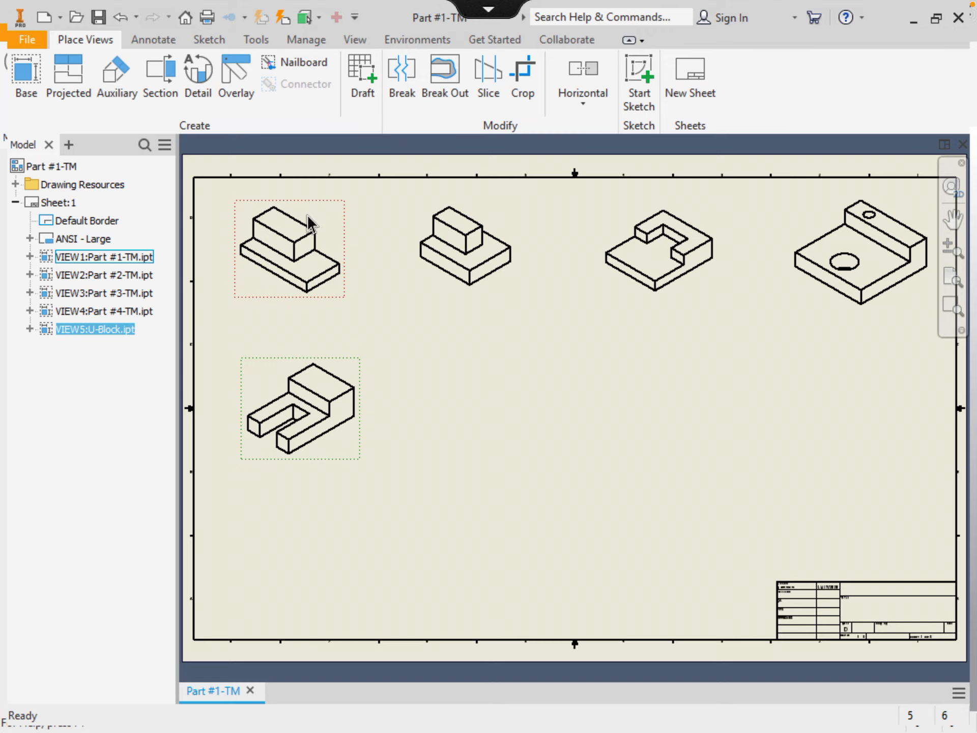
Place an isometric view of Drill Block.ipt beside the U-Block view in the second row
click(24, 72)
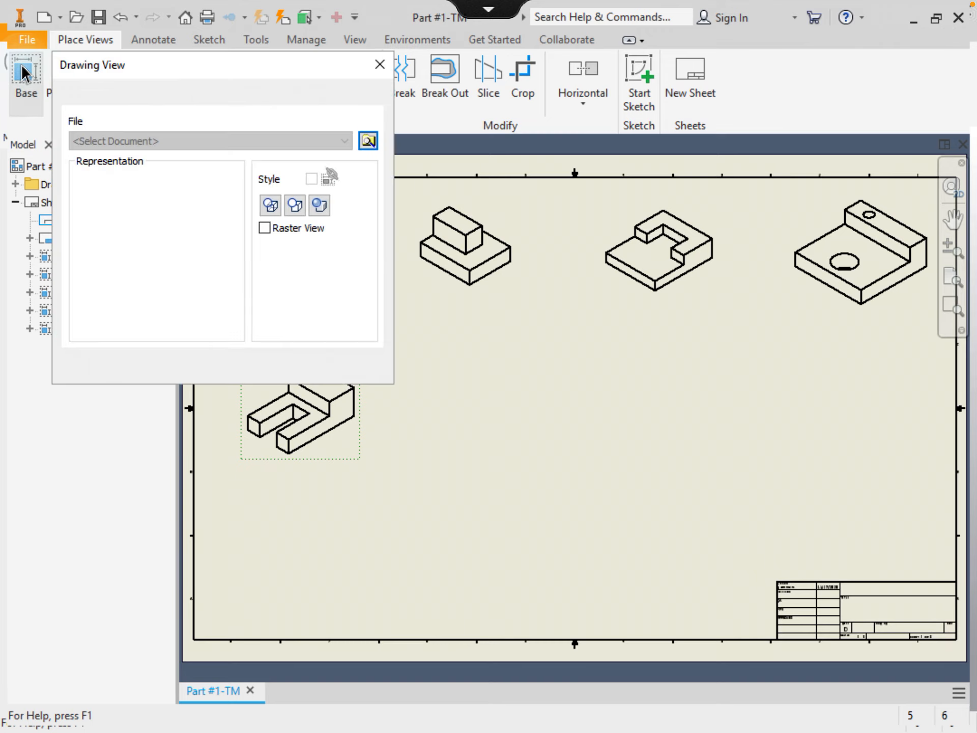
click(368, 141)
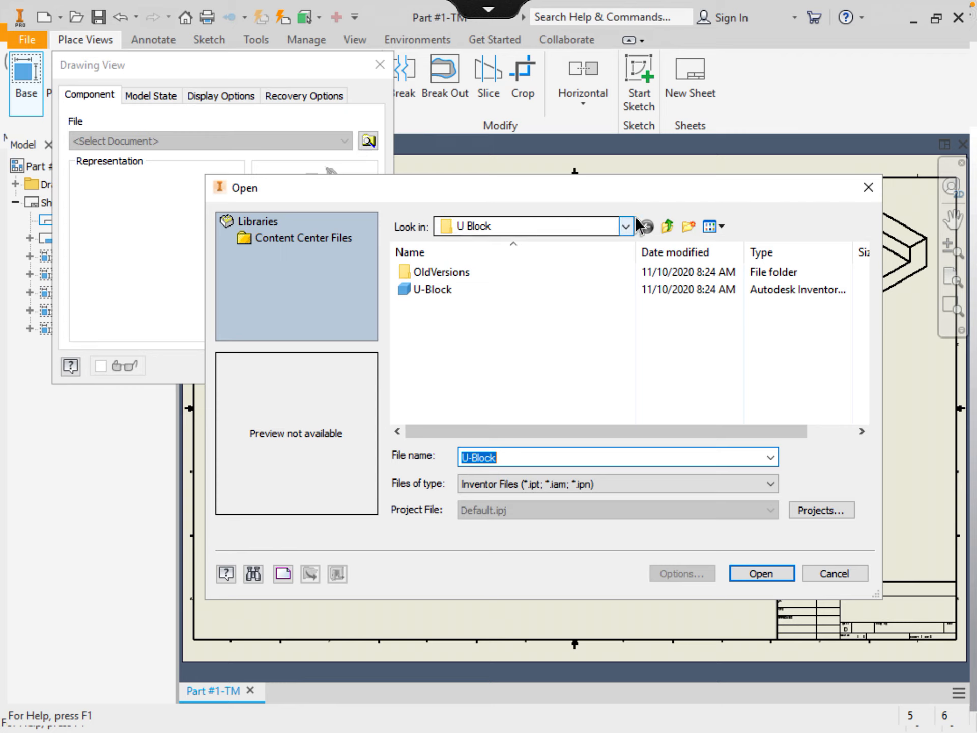
click(667, 226)
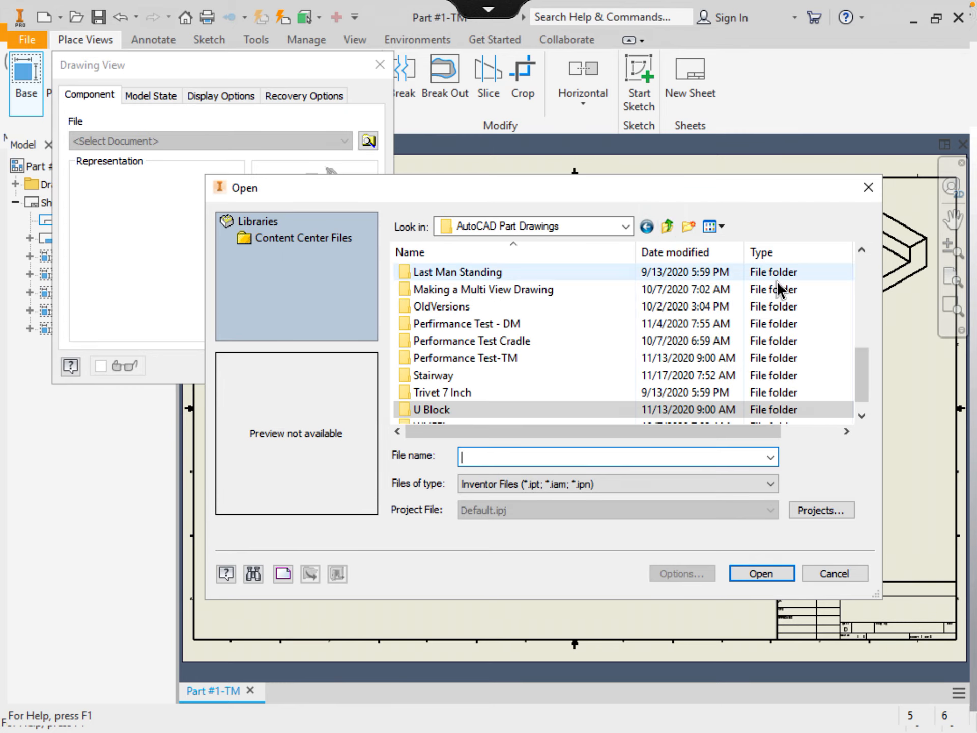
click(860, 273)
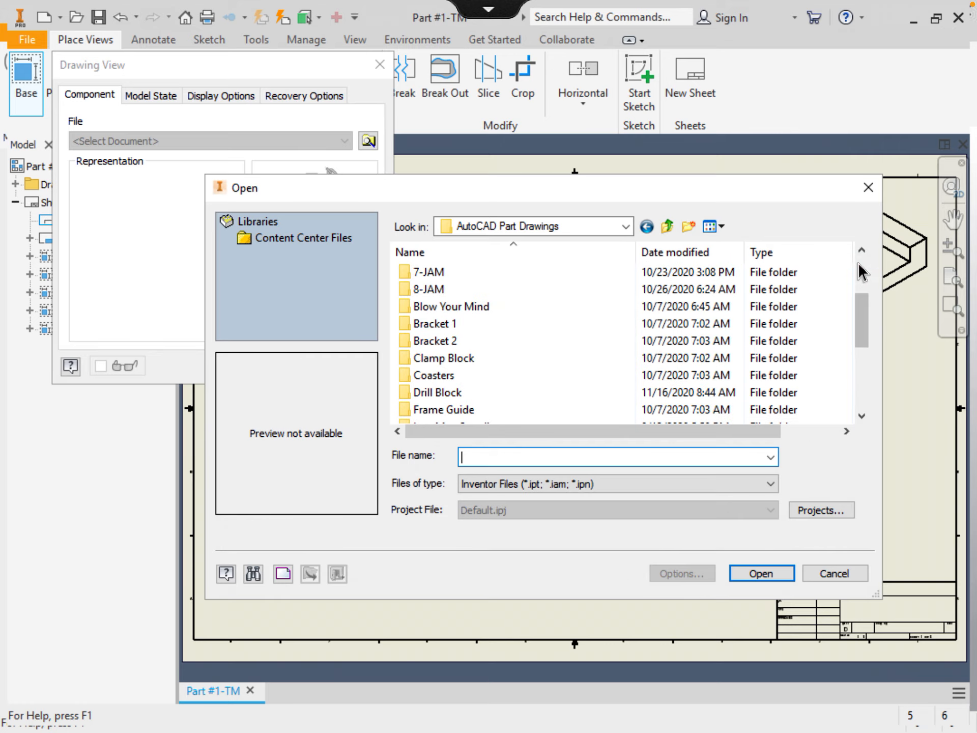
double_click(497, 392)
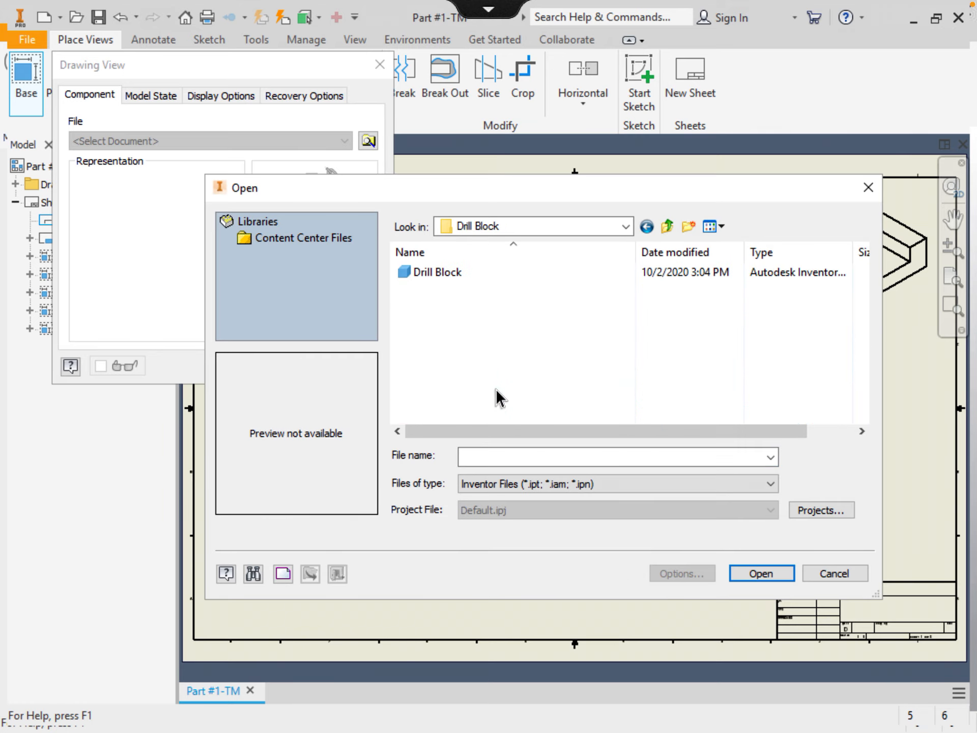
double_click(433, 272)
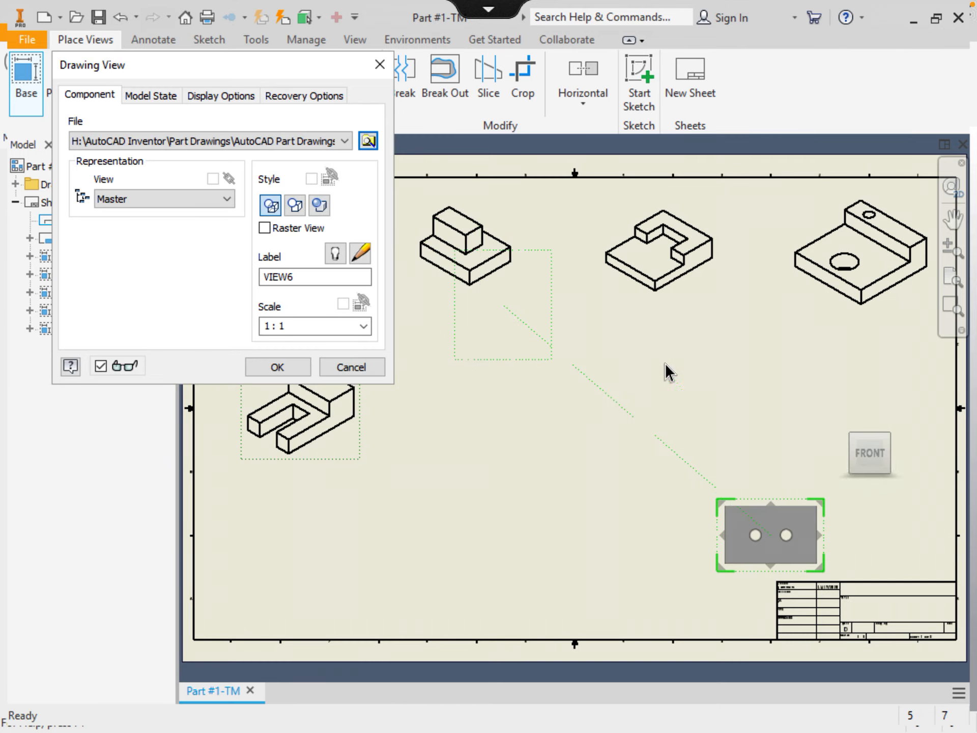
mouse_move(856, 426)
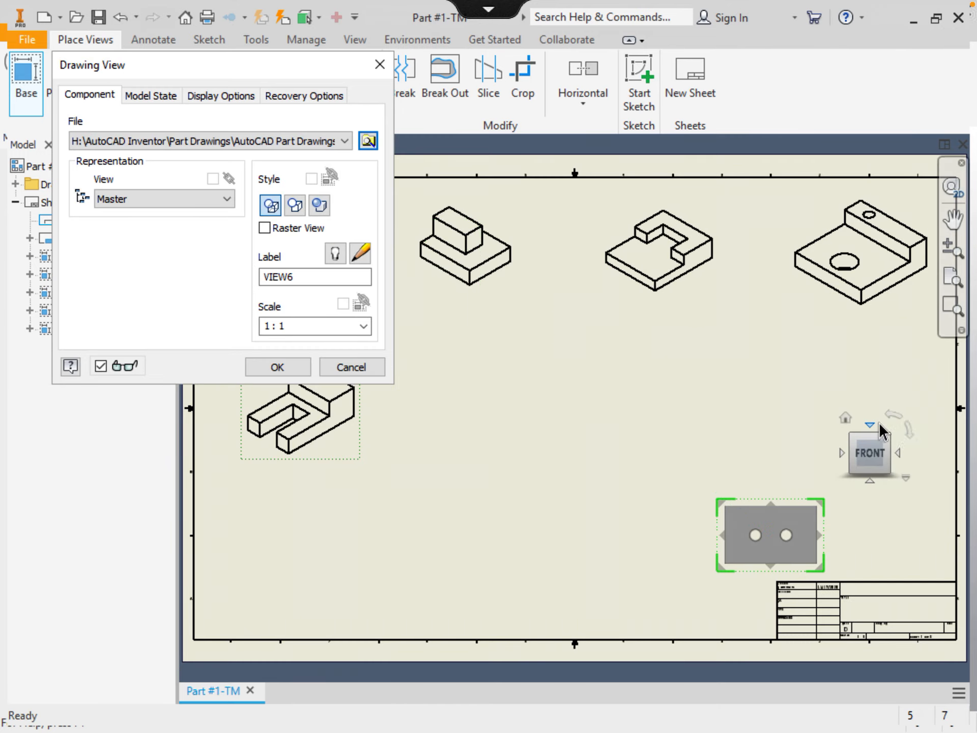
click(845, 421)
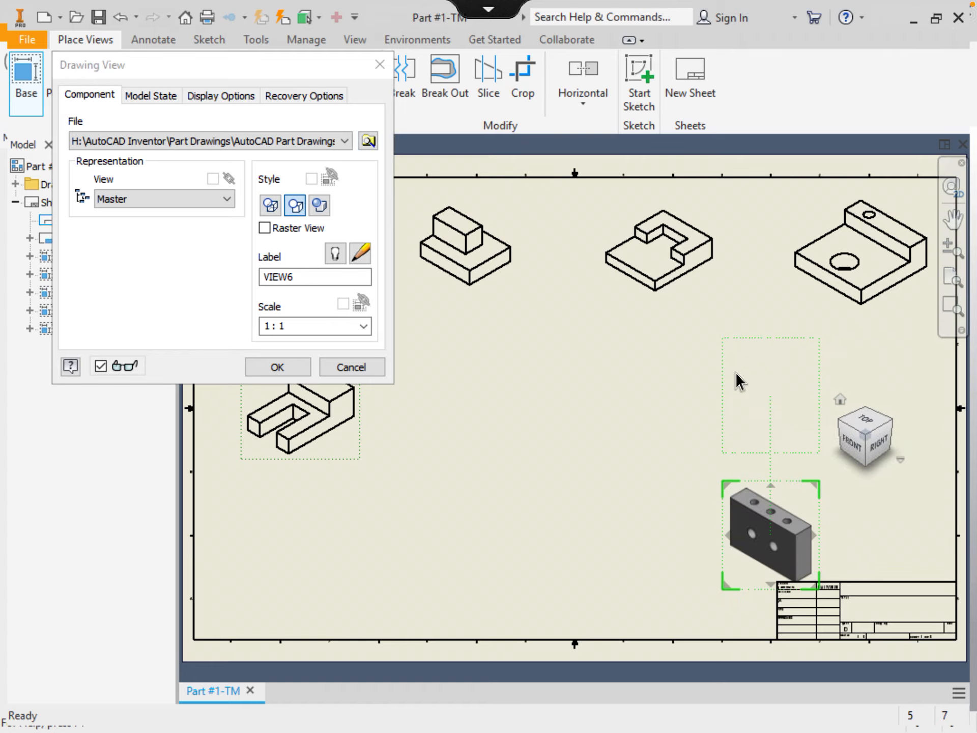
click(302, 373)
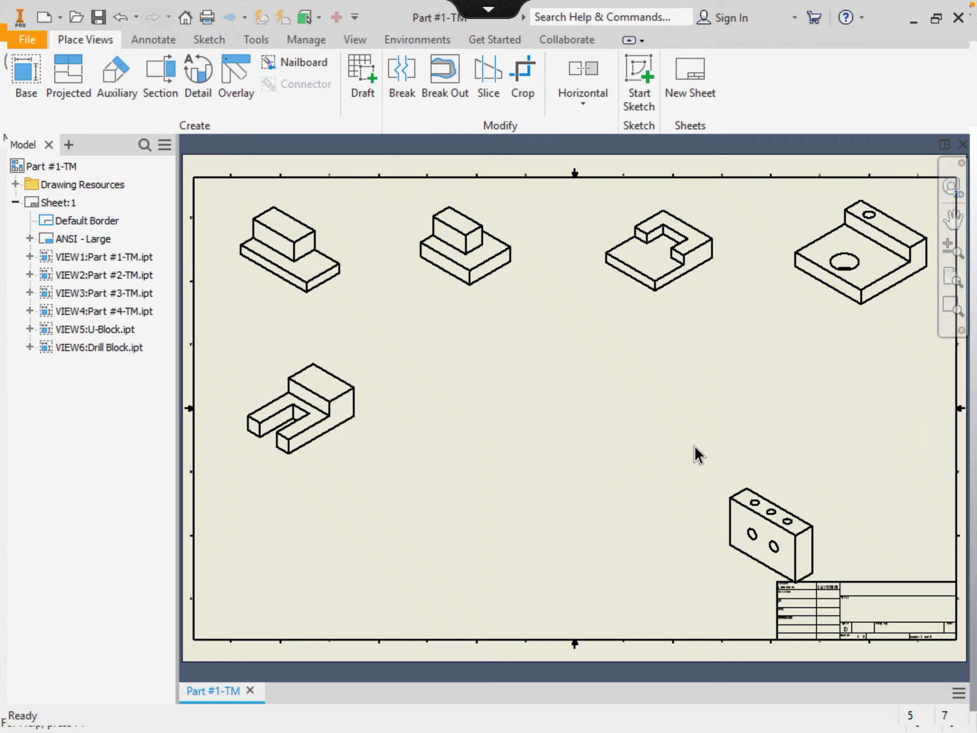
drag(797, 490, 503, 351)
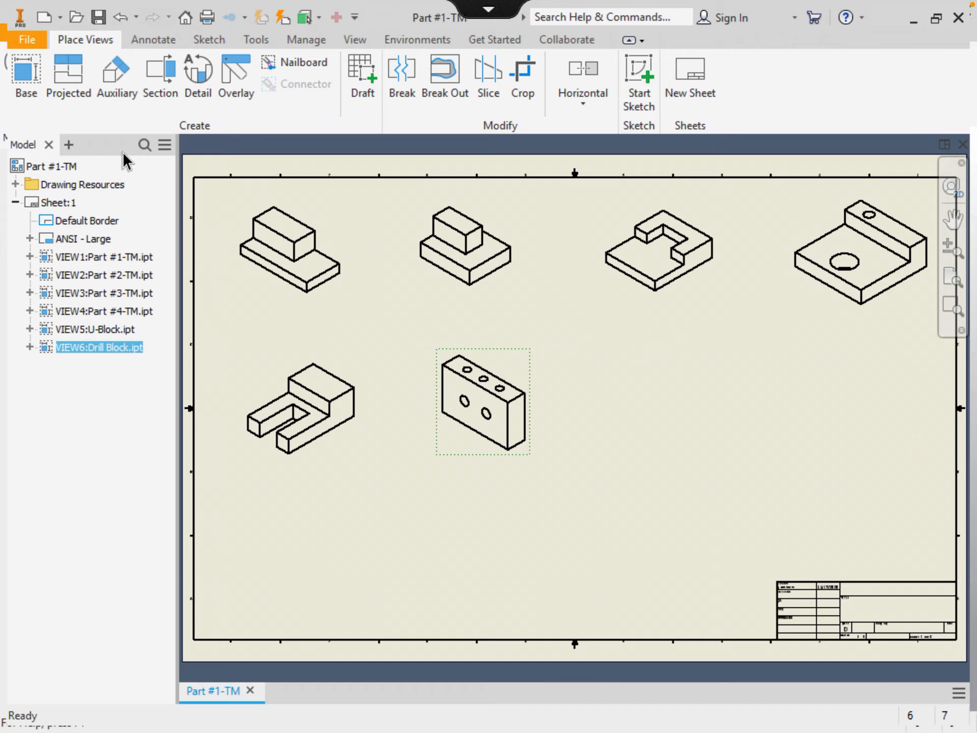
Start a new base view of Stairway > Stairs.ipt from the AutoCAD Part Drawings folder
click(23, 73)
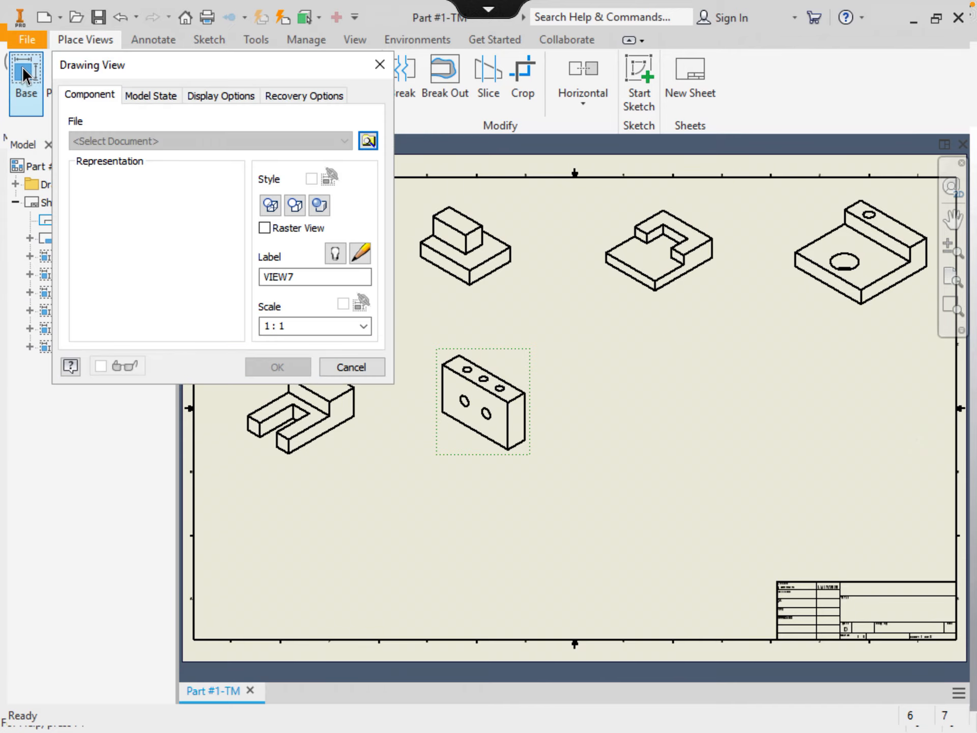
click(368, 143)
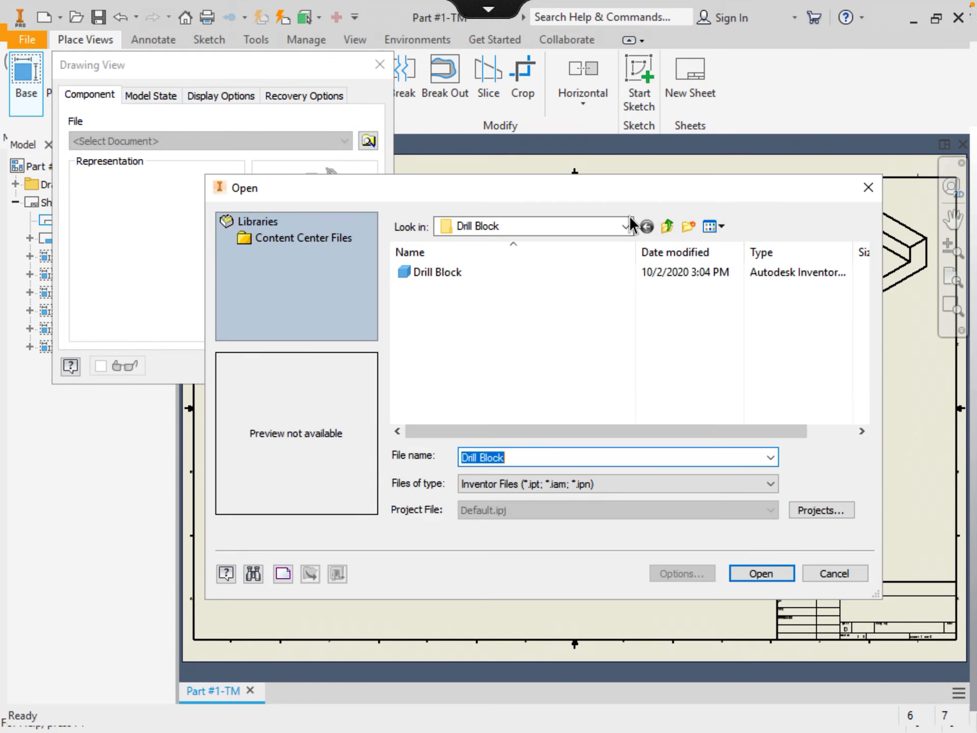
click(667, 226)
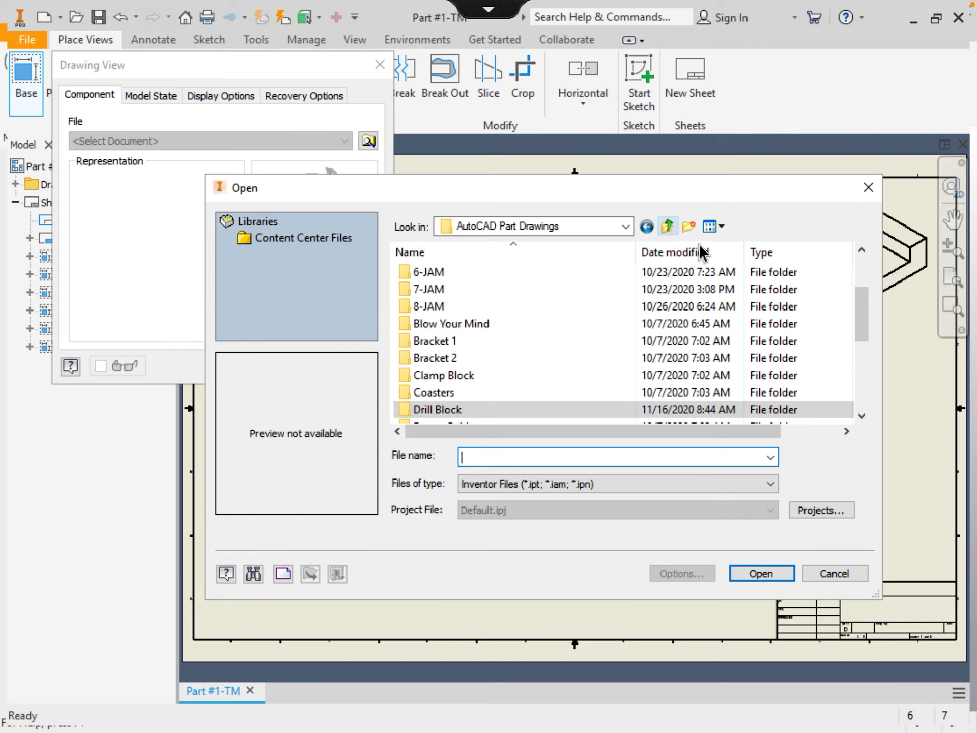
drag(863, 318, 864, 402)
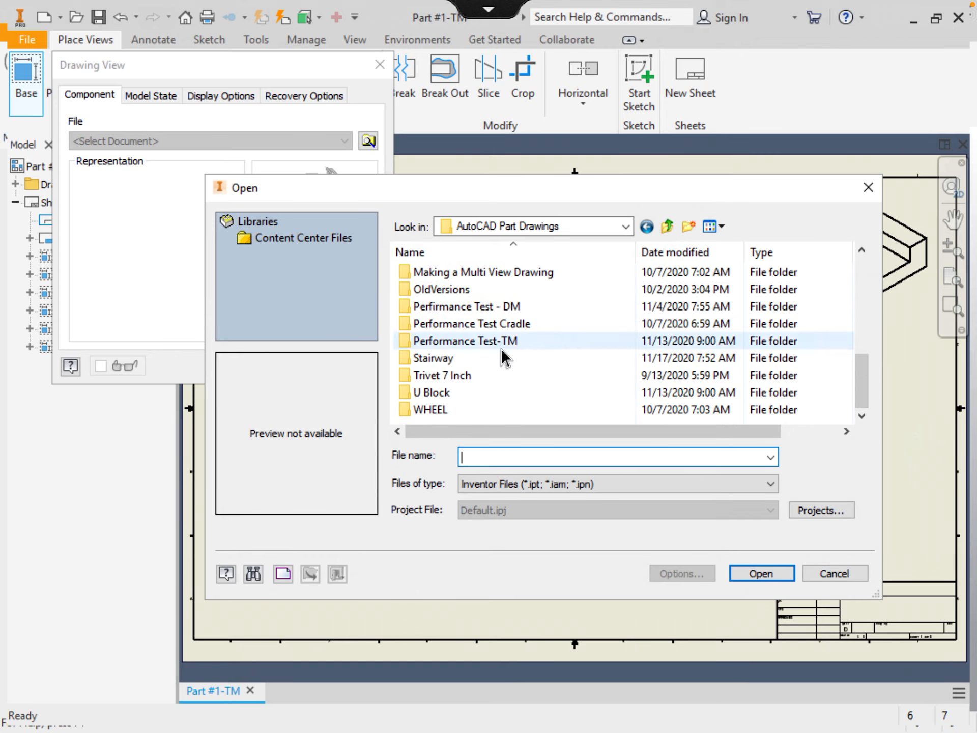
click(480, 359)
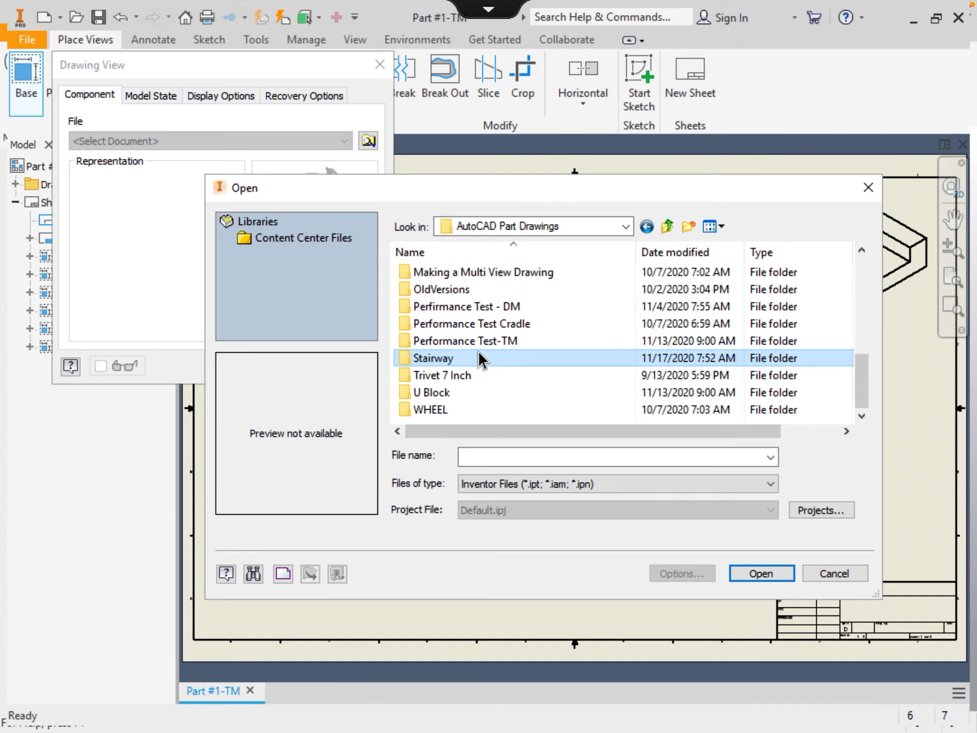
double_click(480, 359)
click(422, 290)
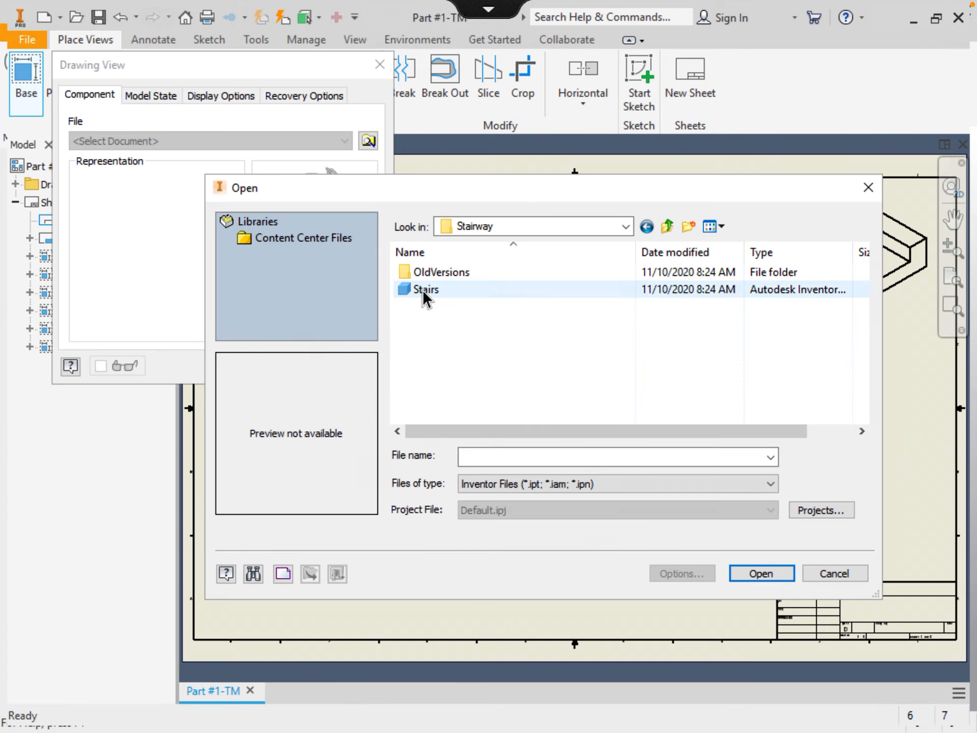
double_click(424, 290)
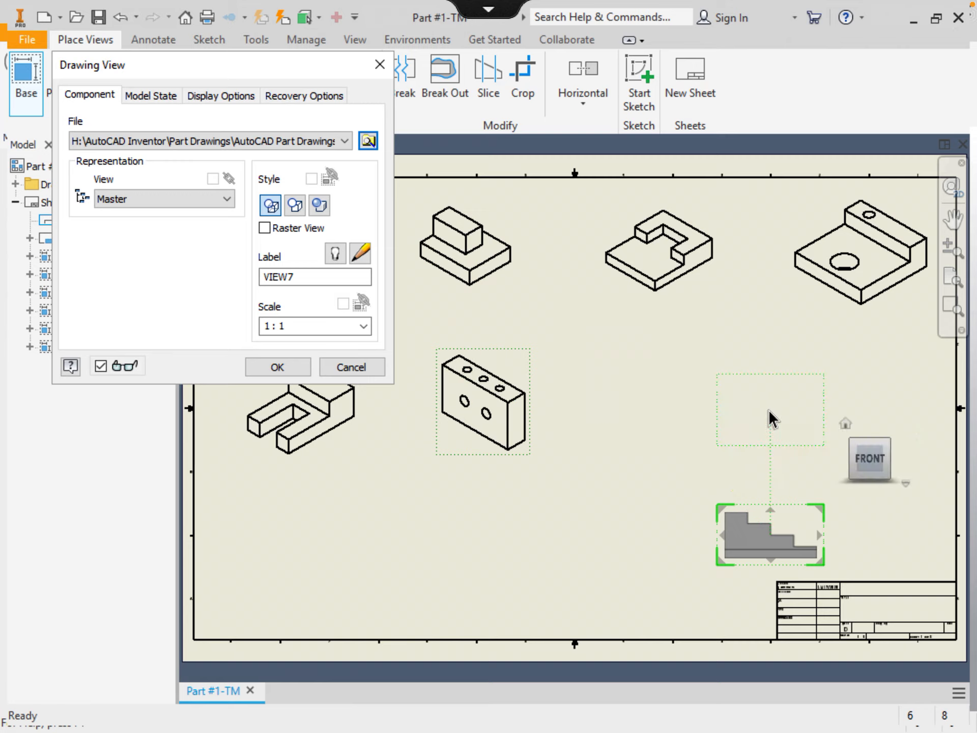
Place the Stairs view in isometric Home orientation, beside the Drill Block view in the second row
click(845, 425)
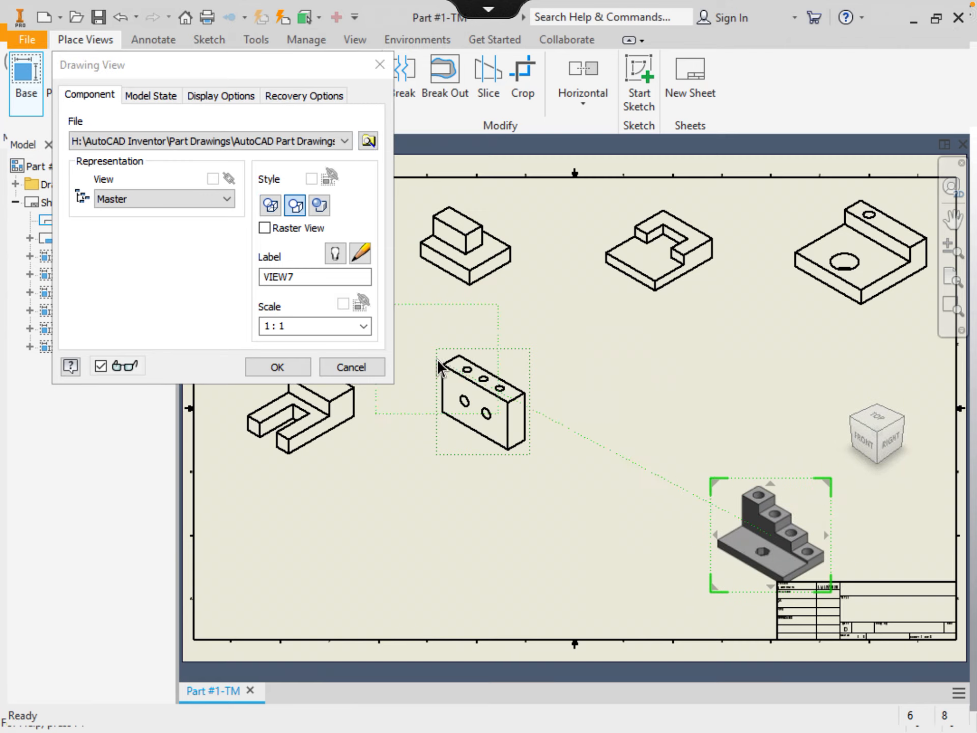
click(298, 362)
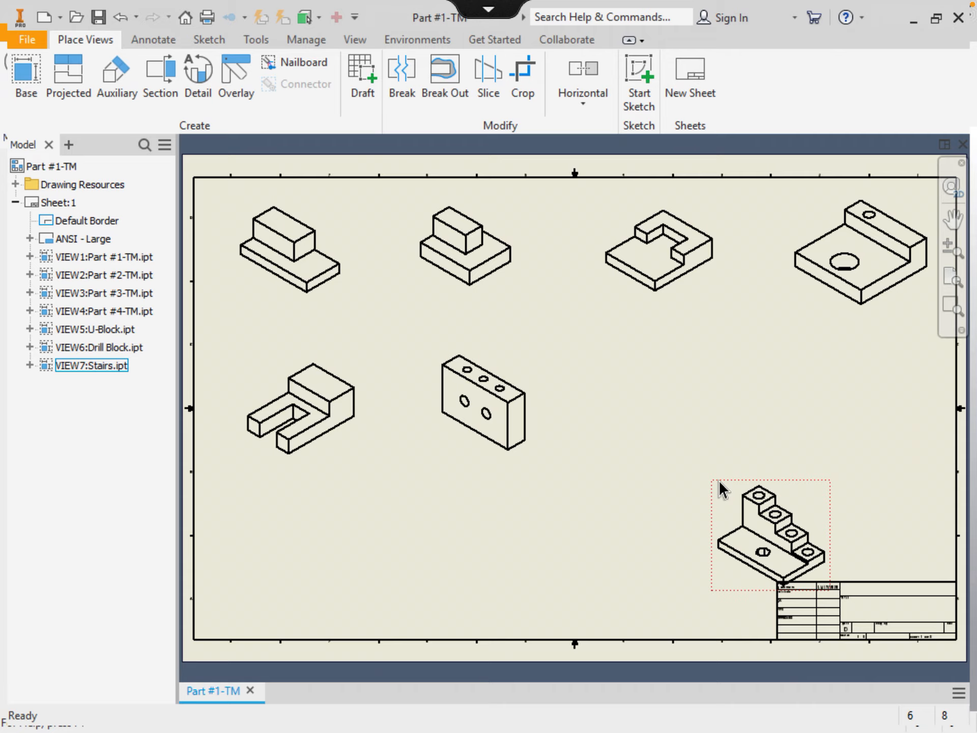
drag(717, 483, 602, 343)
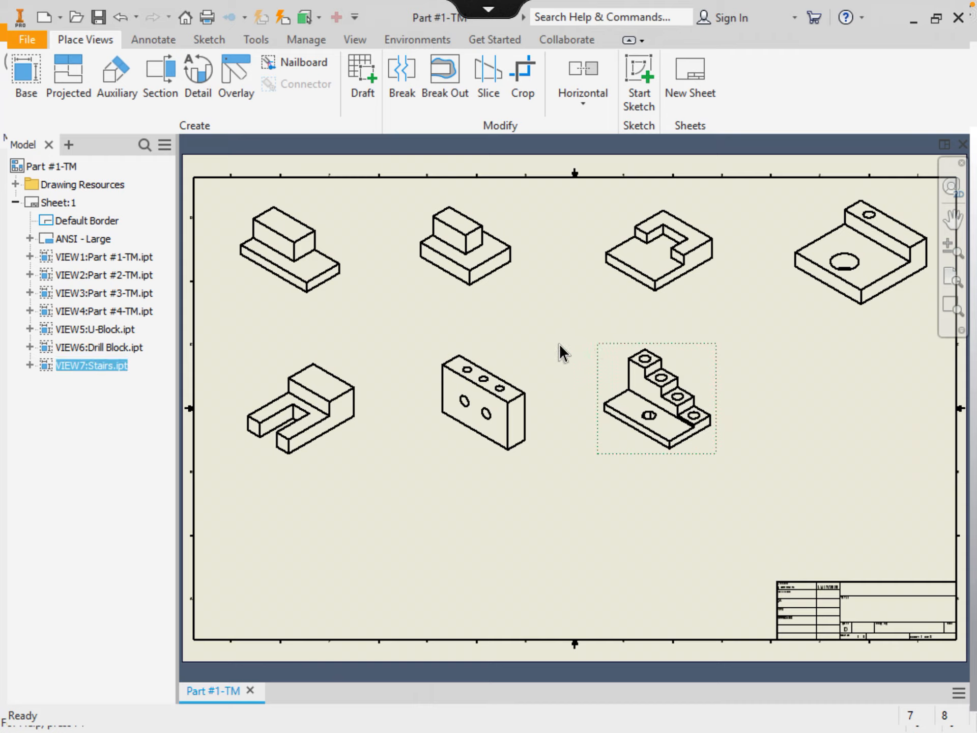
key(Escape)
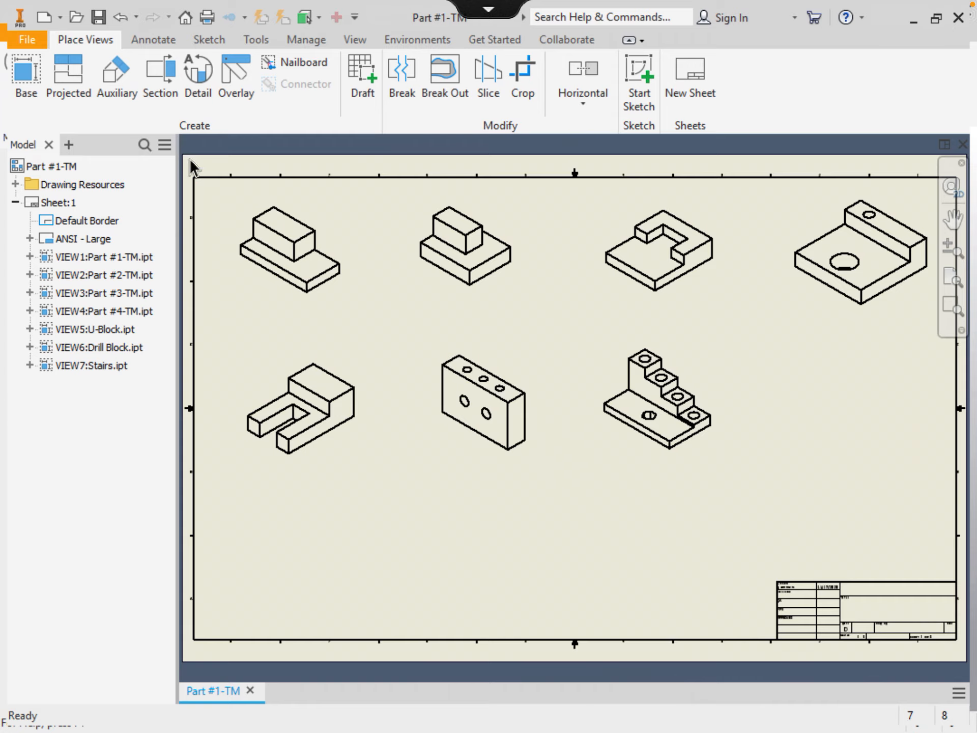
Place an isometric Home-orientation base view of 1-JAM.ipt near the sheet's lower right
click(29, 80)
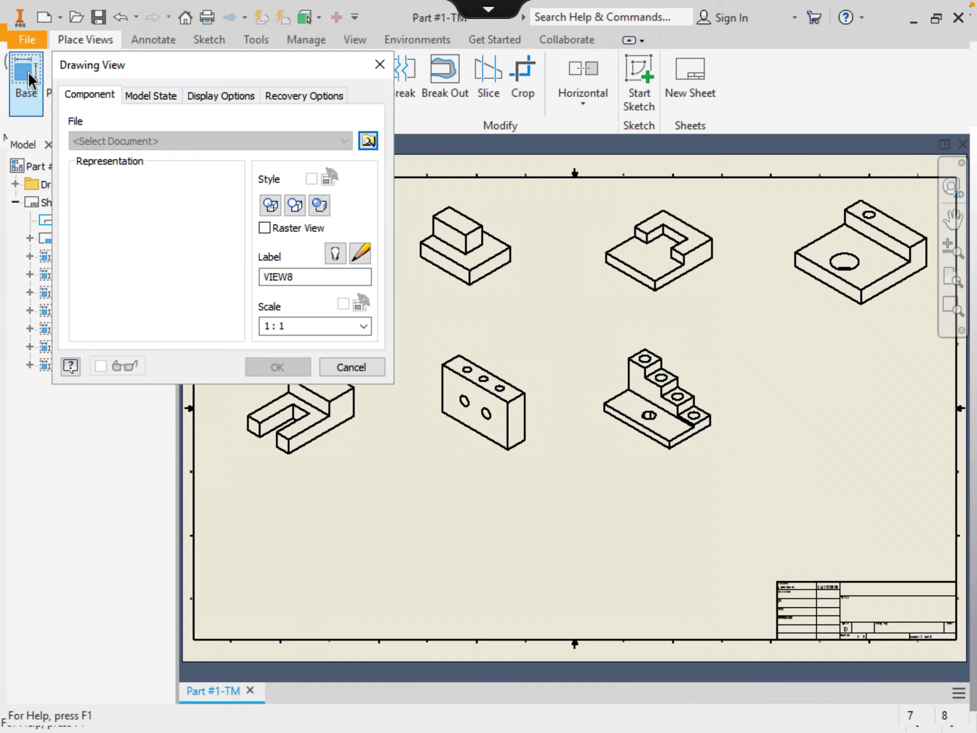
click(368, 142)
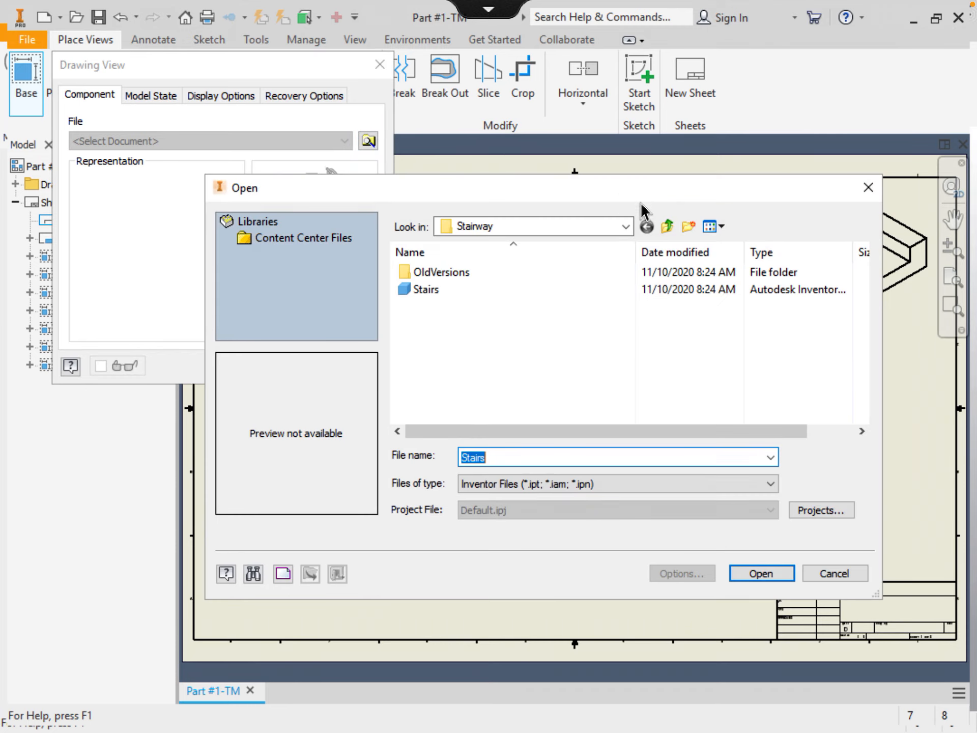
click(668, 227)
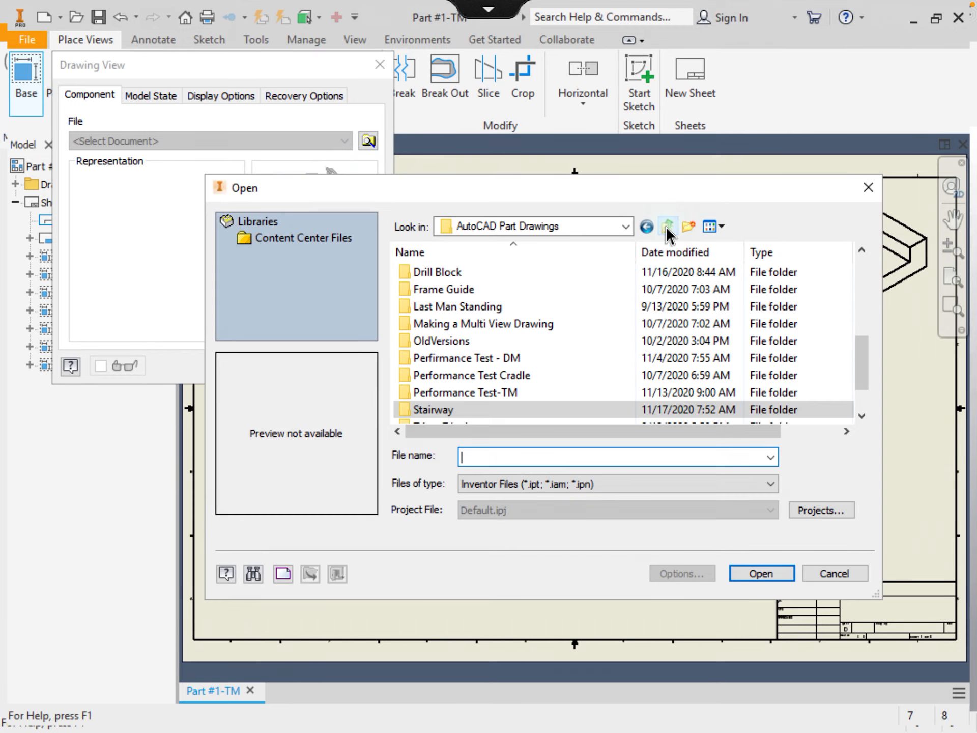
click(864, 275)
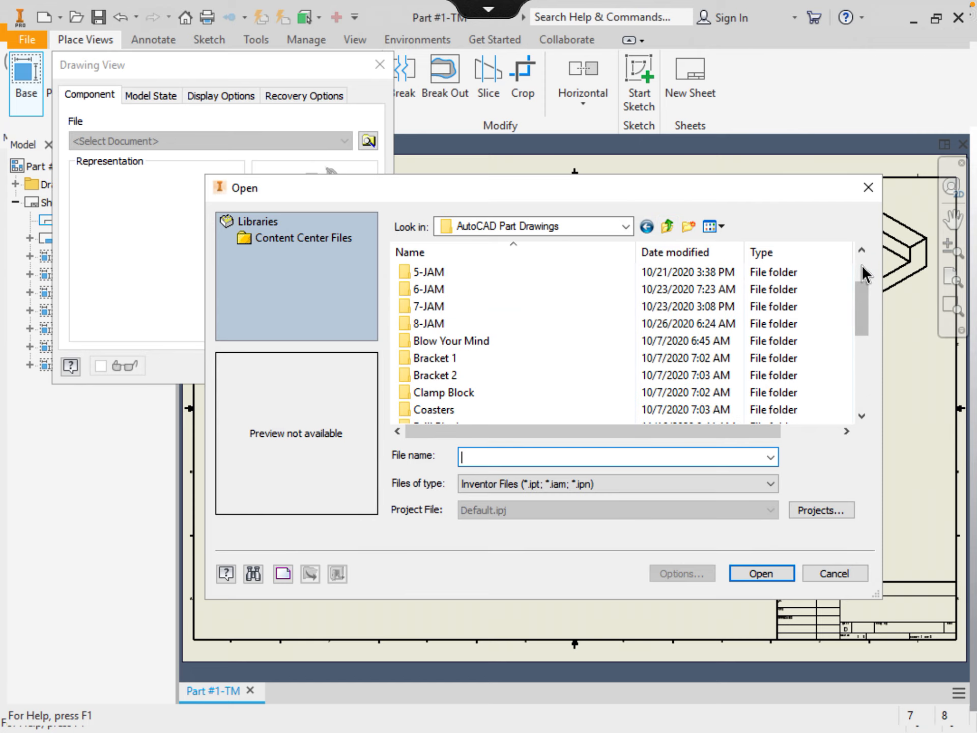
click(863, 274)
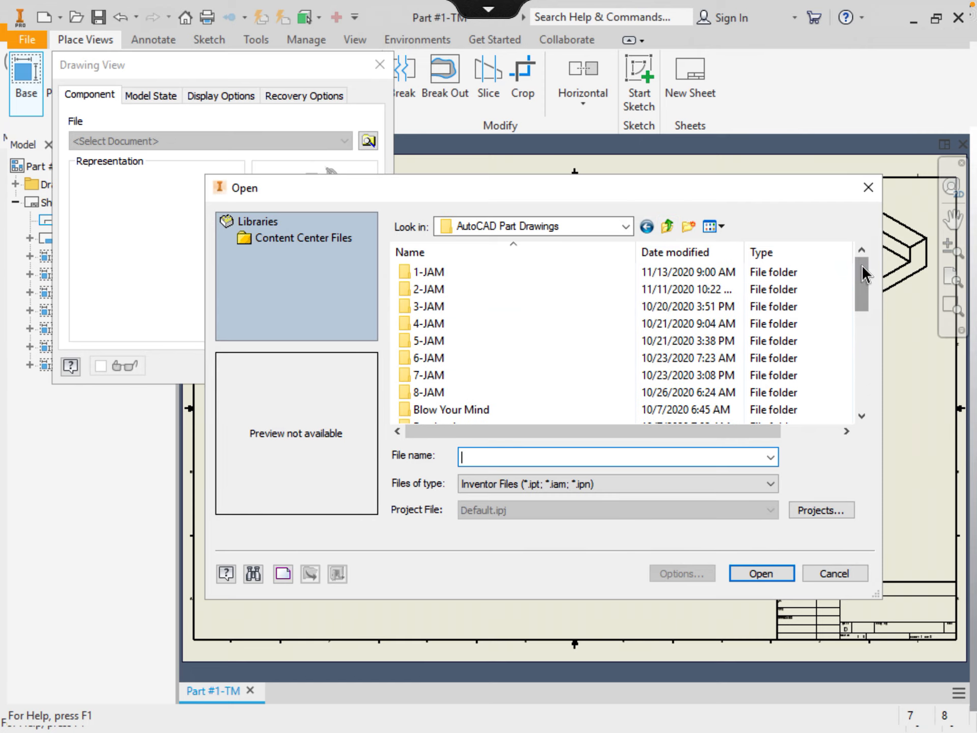
double_click(465, 274)
double_click(466, 275)
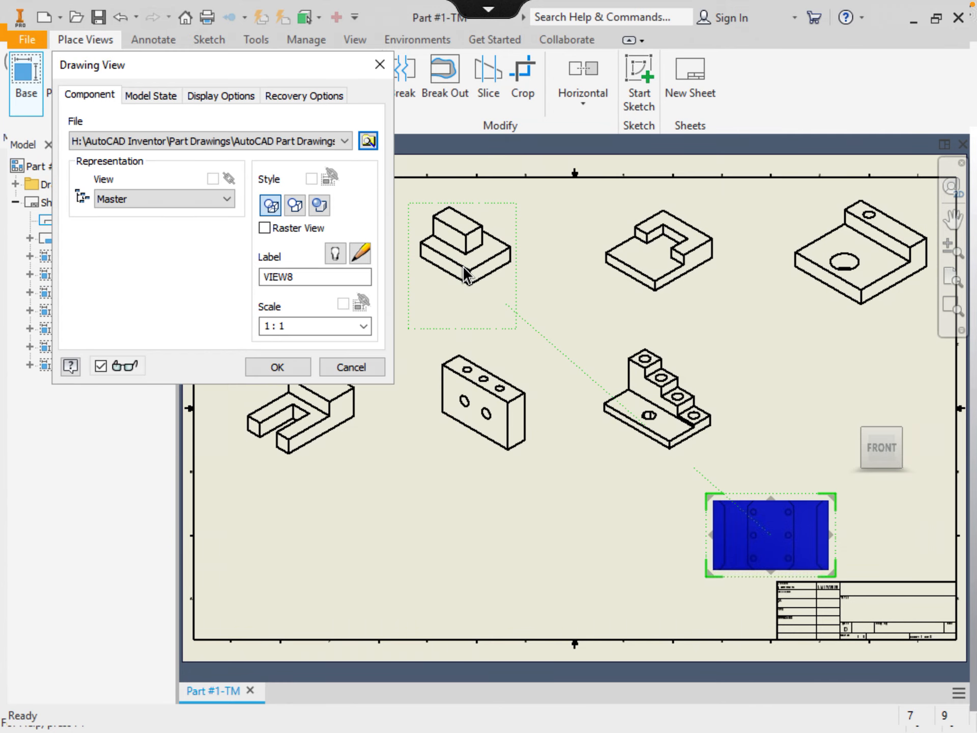
mouse_move(817, 402)
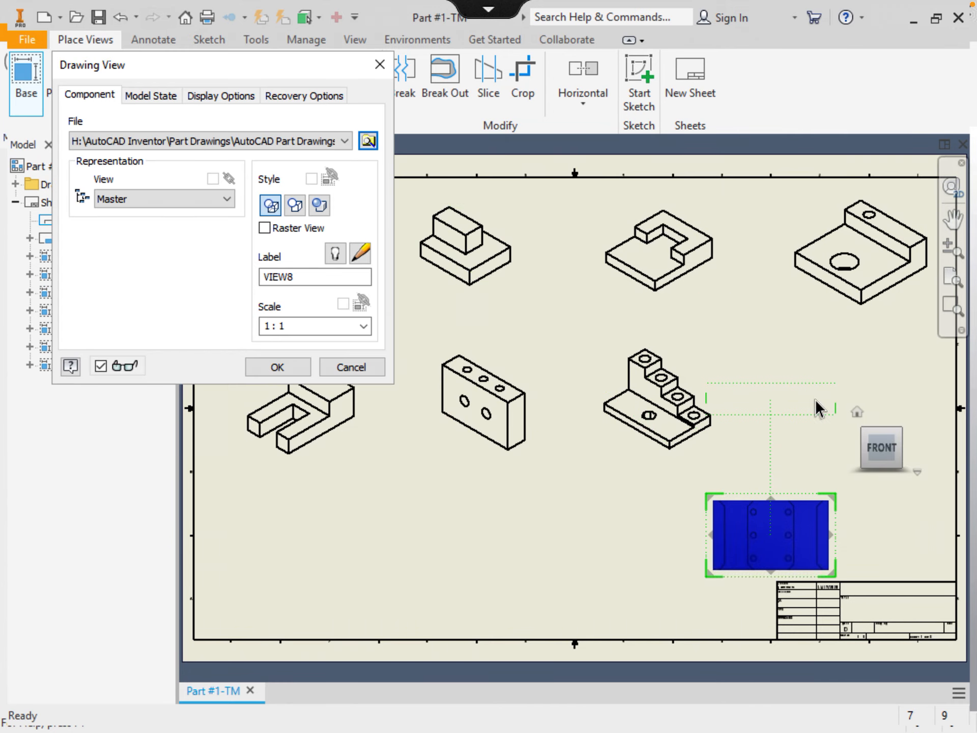
click(858, 414)
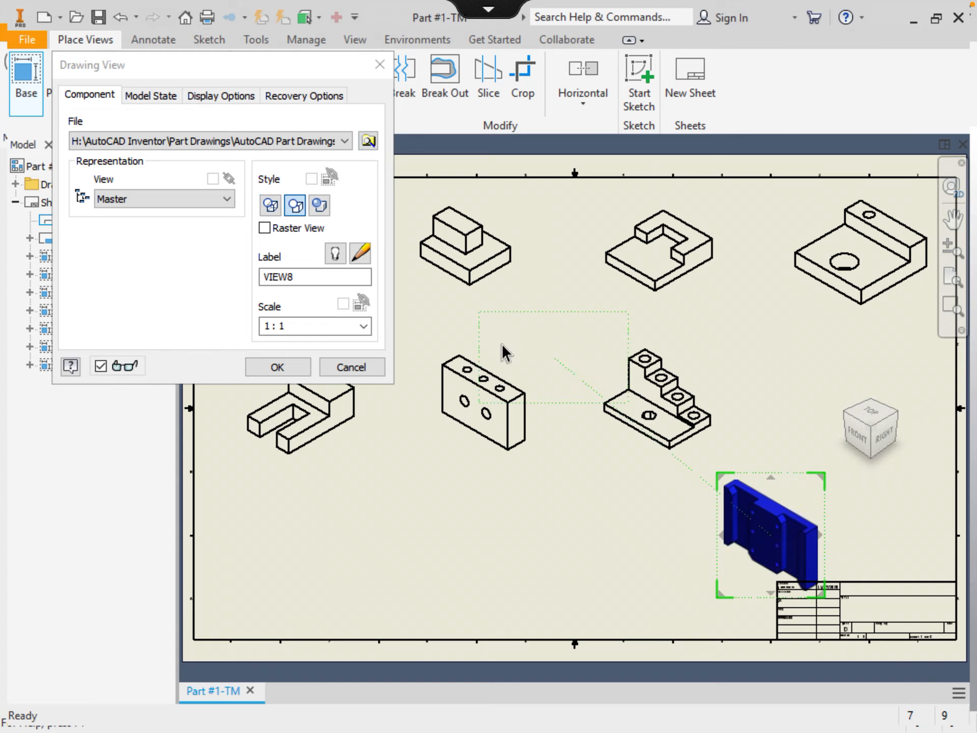
click(295, 360)
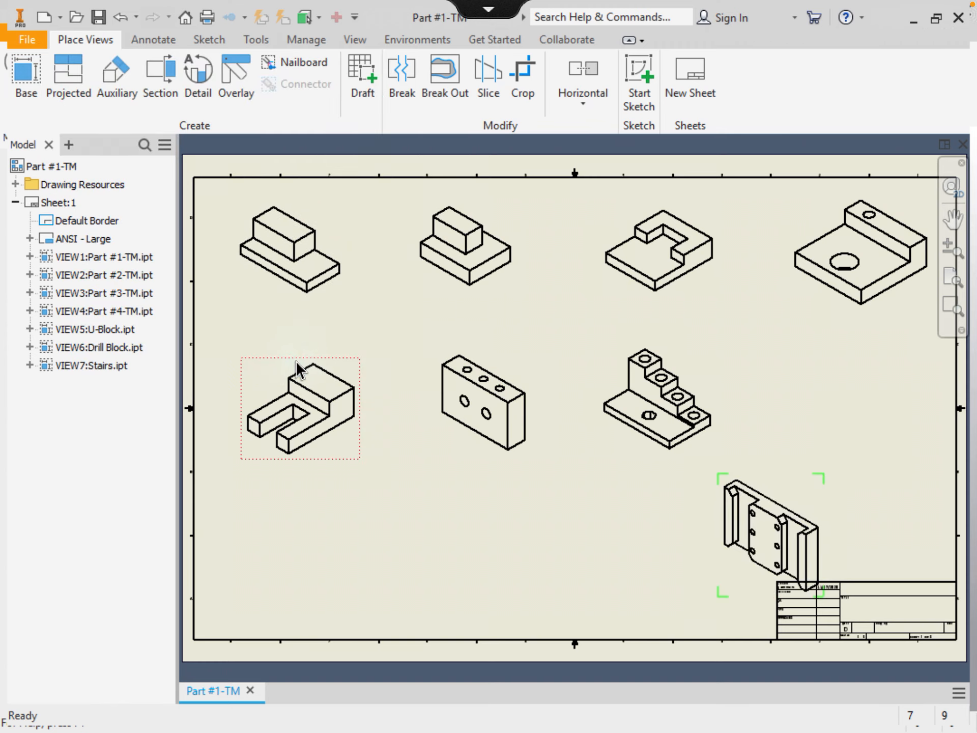
Cancel a rotation of the 1-JAM view and move it to the second row's right end
right_click(776, 487)
click(775, 480)
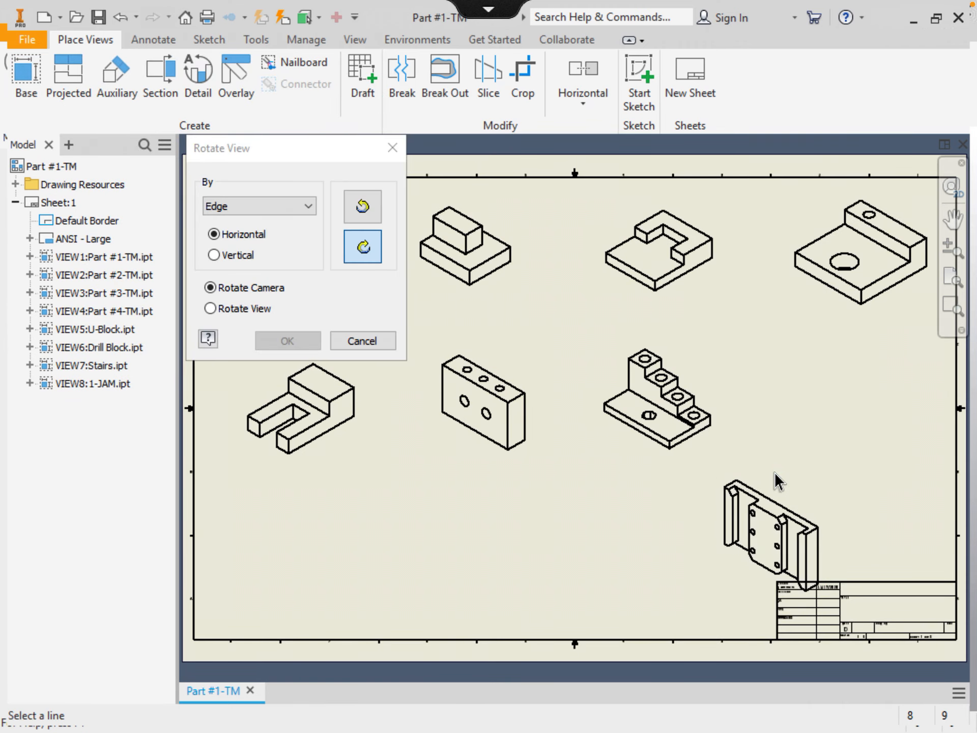
right_click(777, 480)
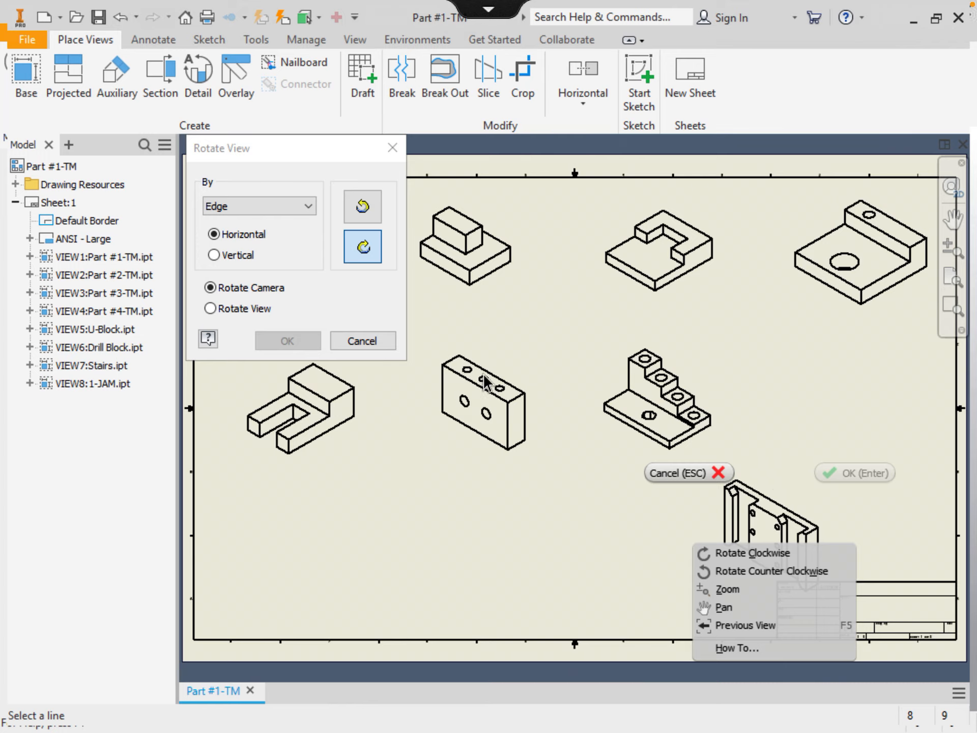
click(367, 342)
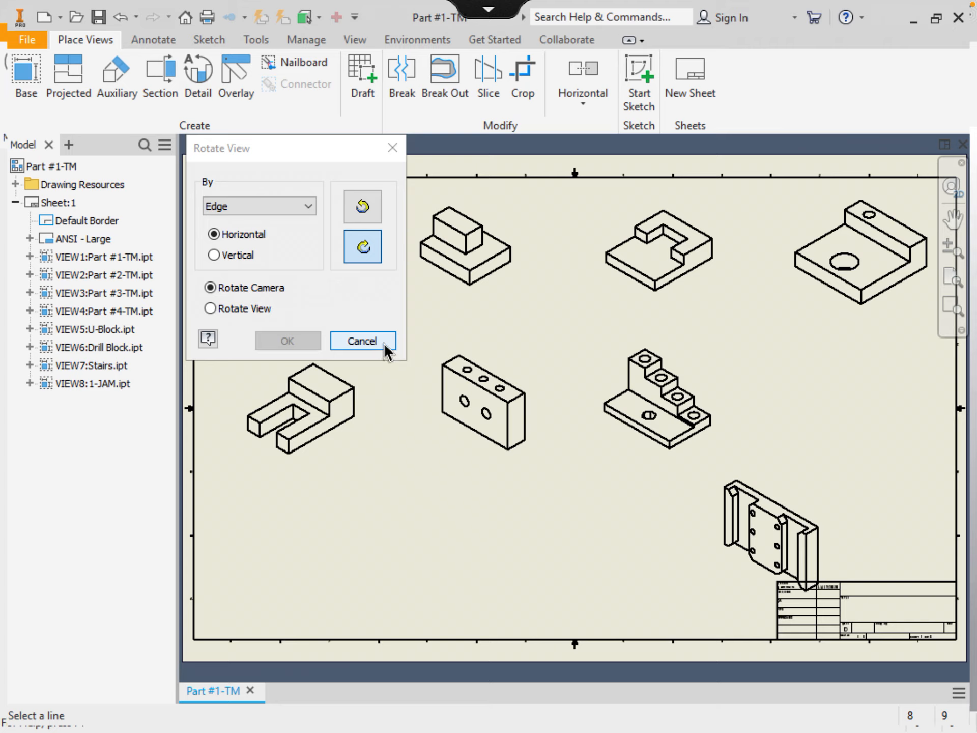
click(363, 341)
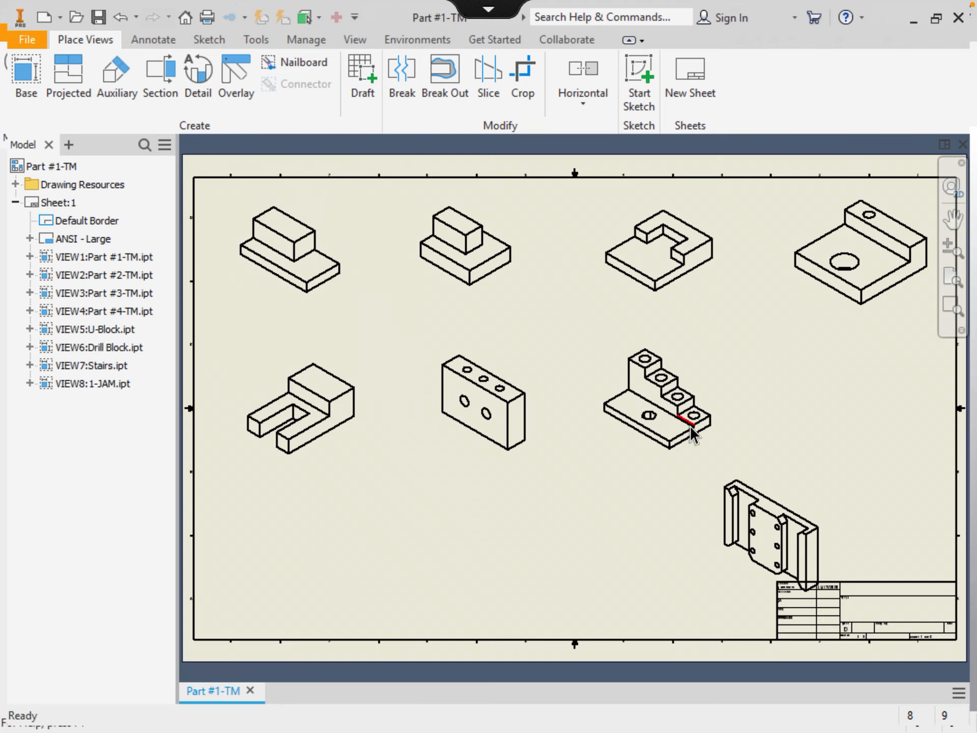
drag(790, 484, 860, 359)
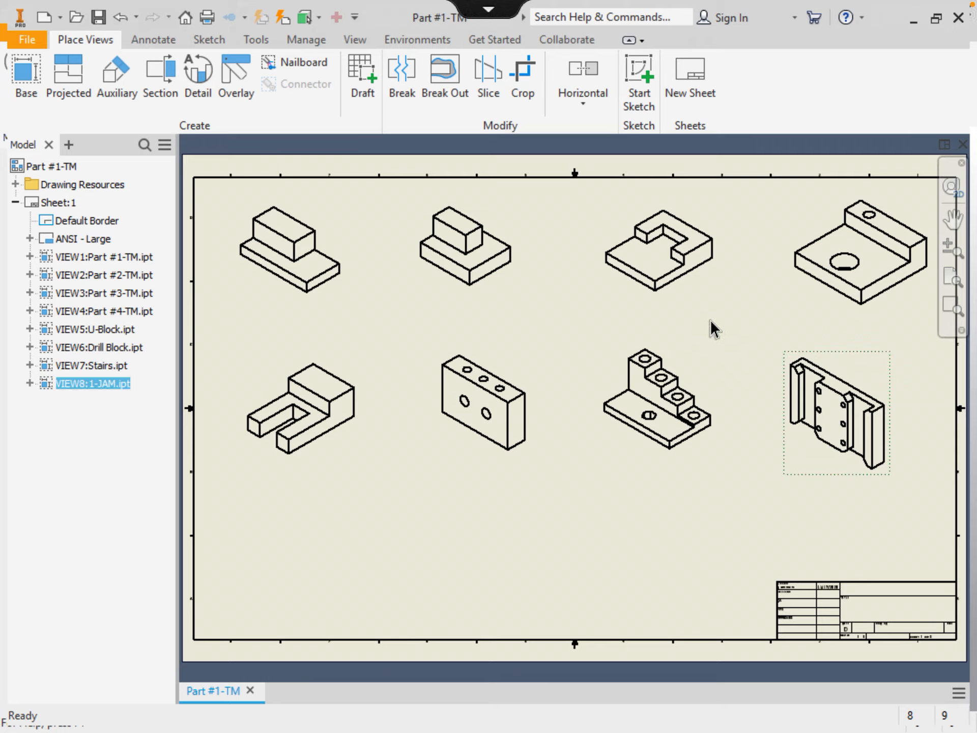
Open Save Copy As for PDF export of the drawing, targeting the AutoCAD H Drive folder
click(27, 42)
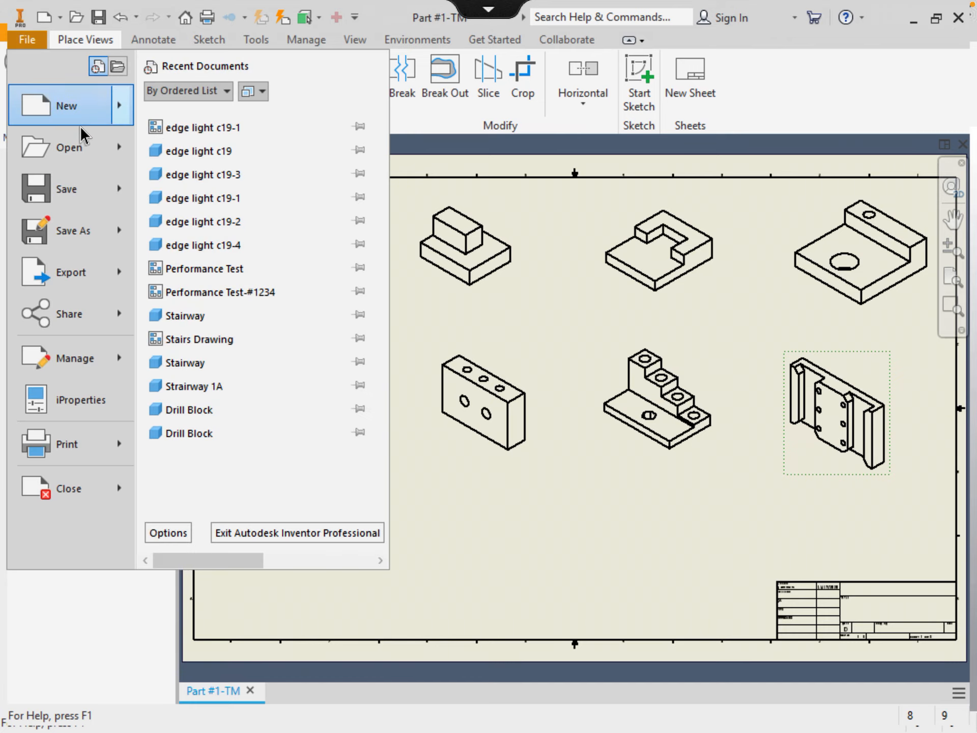
mouse_move(82, 277)
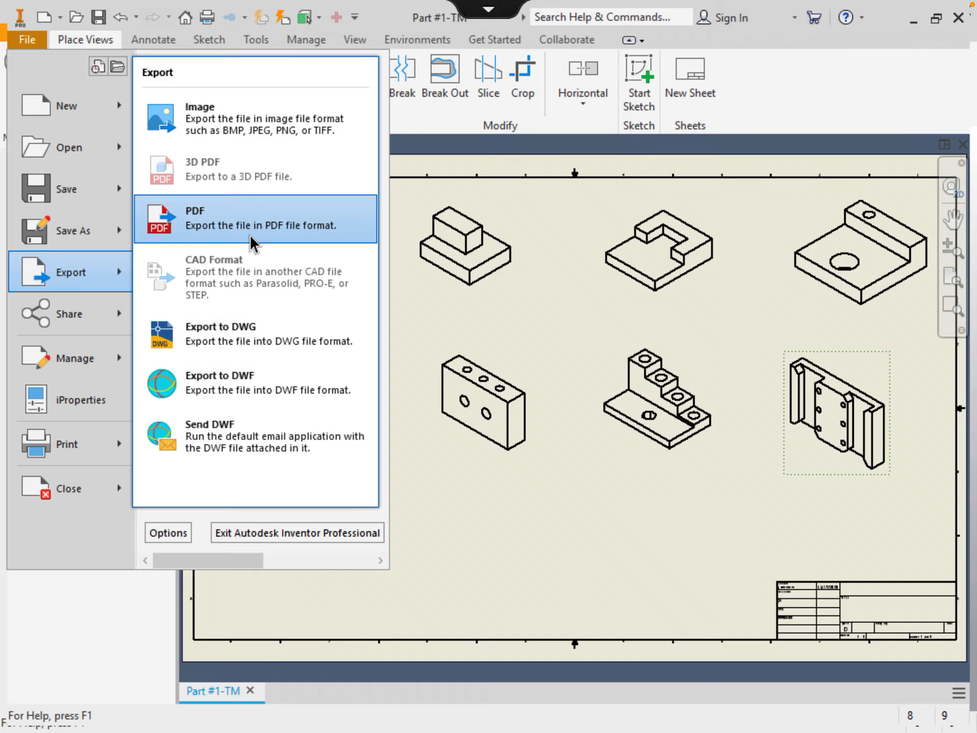
click(423, 321)
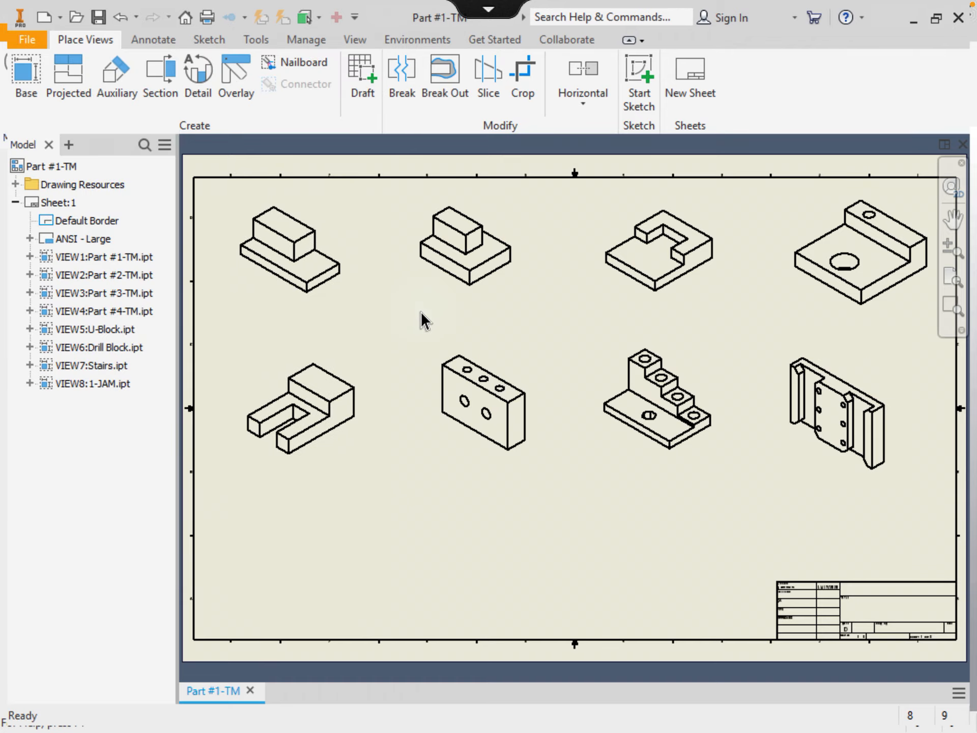
click(28, 40)
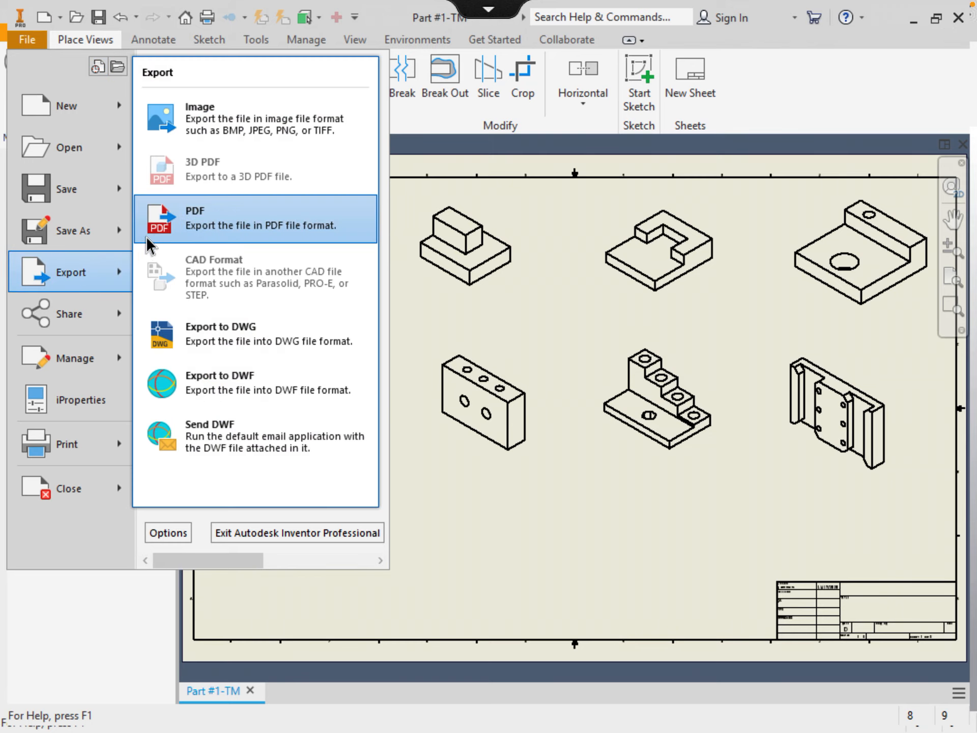
click(196, 229)
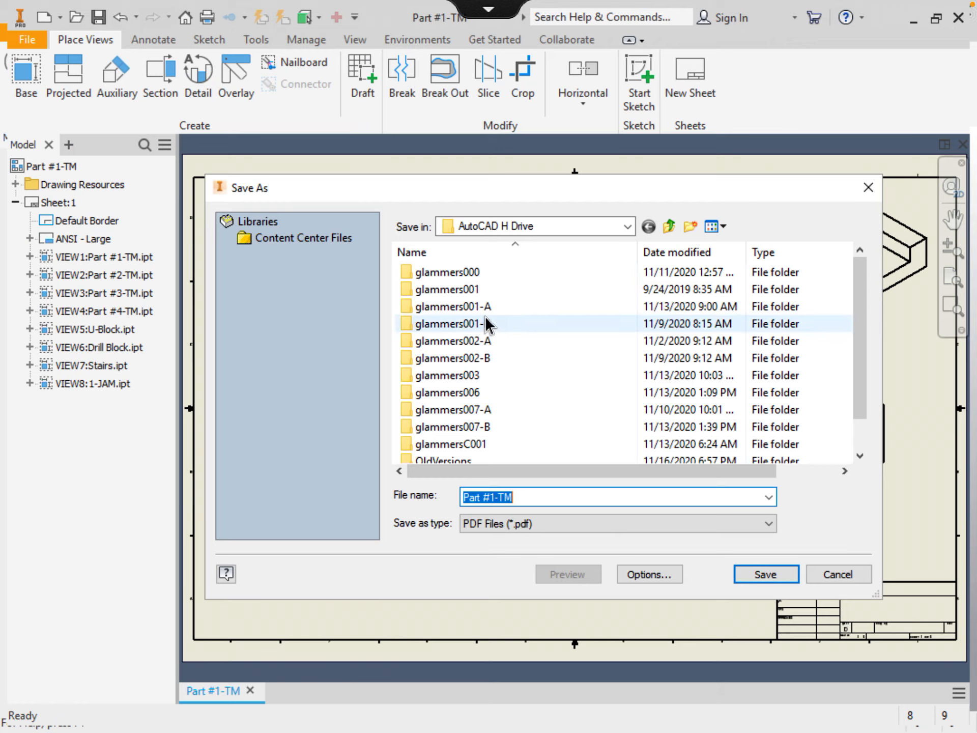
Open the project folder as save location and erase the old PDF file name
double_click(472, 307)
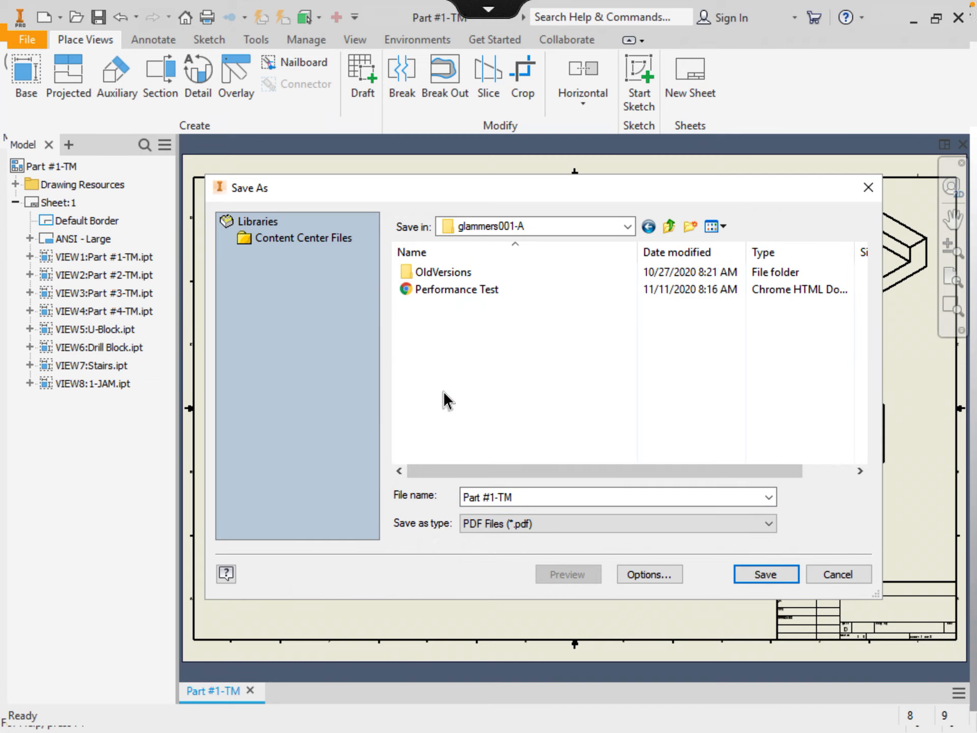
click(513, 498)
click(518, 504)
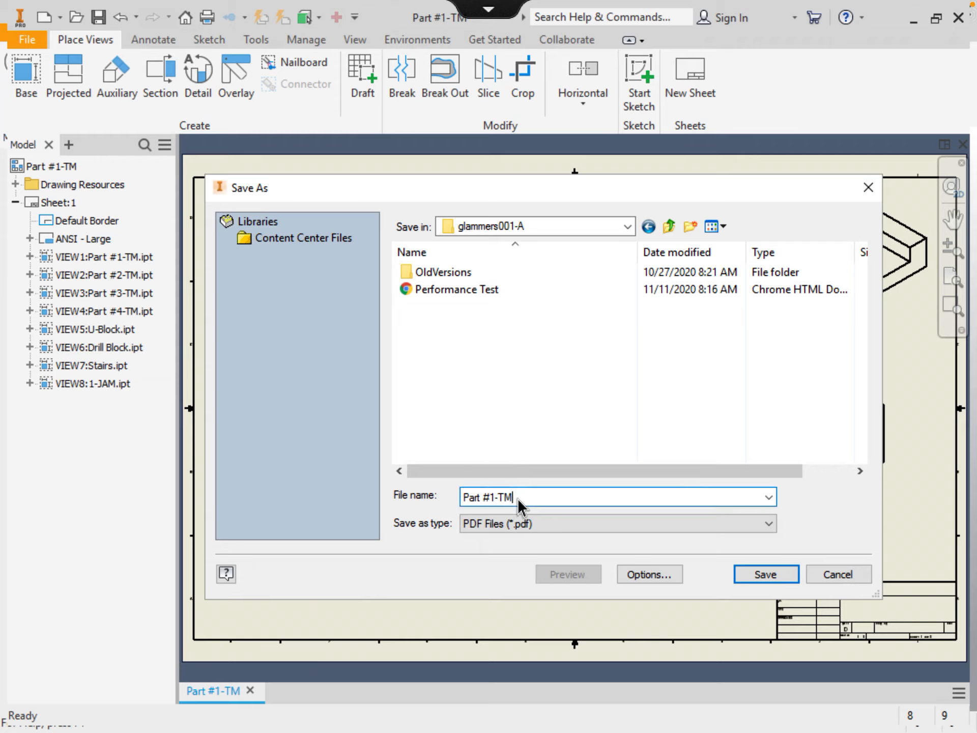
double_click(519, 504)
click(488, 9)
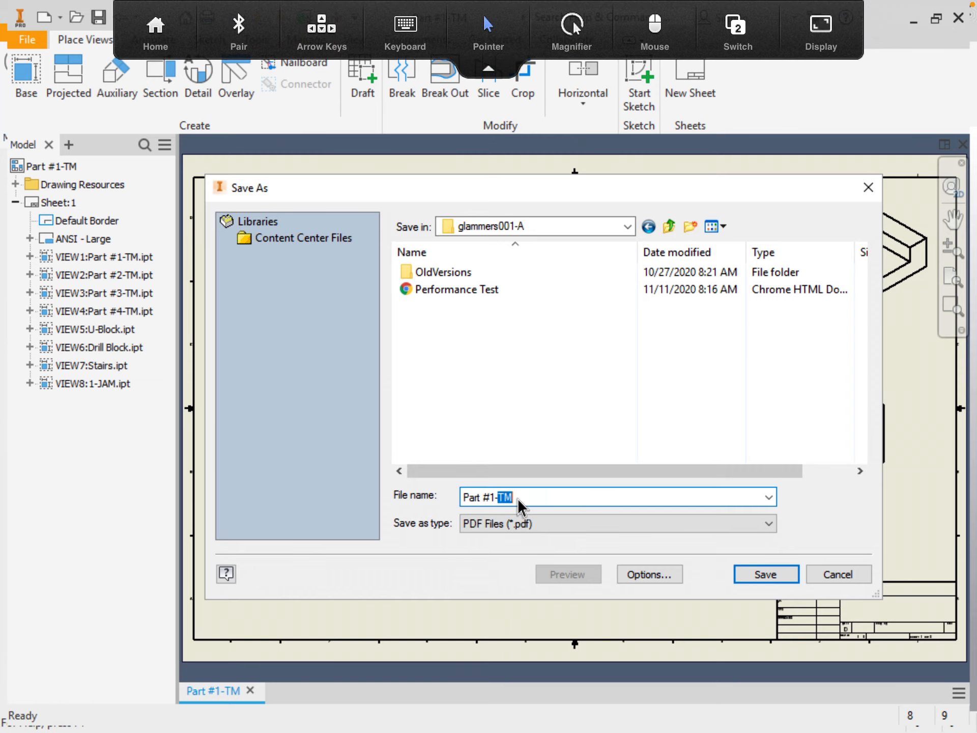
click(405, 31)
key(BackSpace)
key(BackSpace)
key(BackSpace)
key(BackSpace)
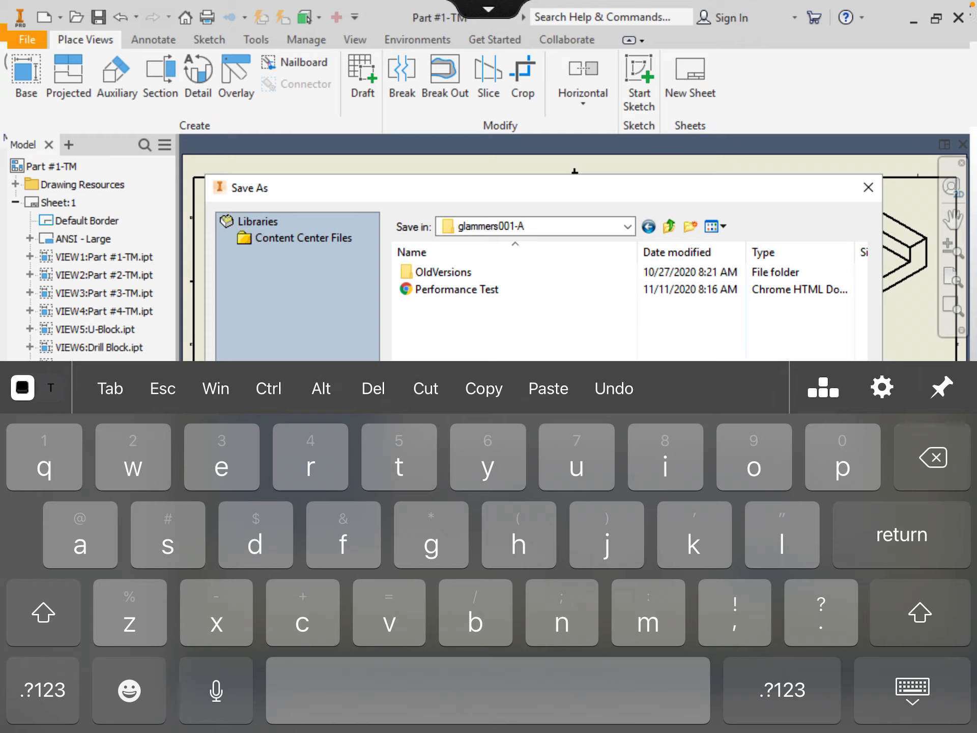
key(BackSpace)
Save the PDF as 'performance test', replacing the existing Performance Test.pdf
text(perfo4)
text(mance)
text(test)
click(913, 691)
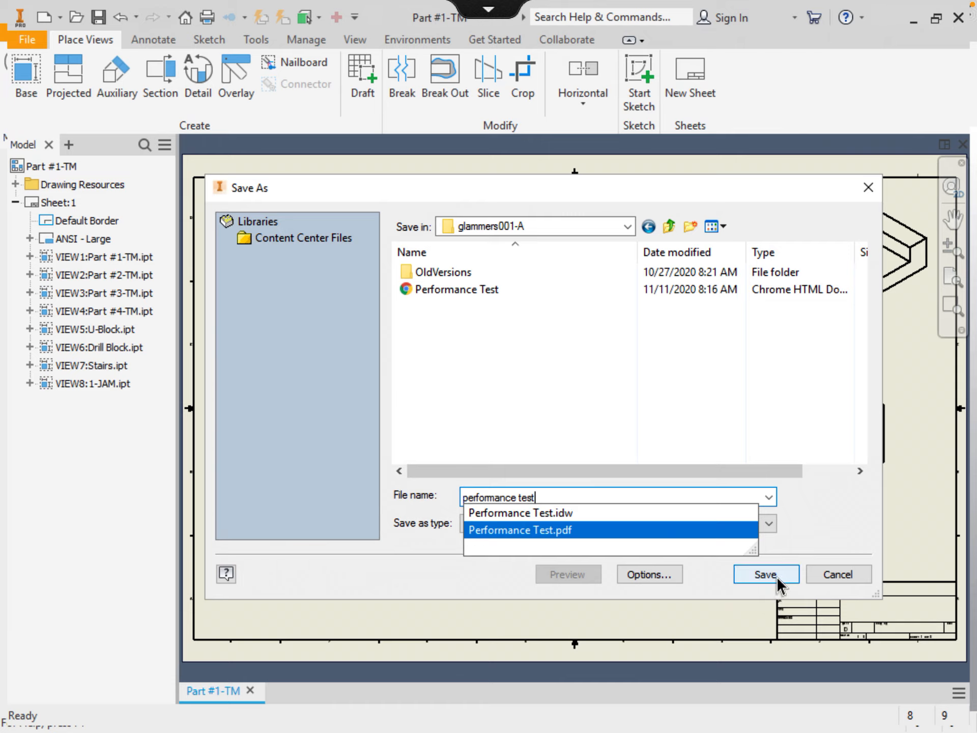
click(830, 527)
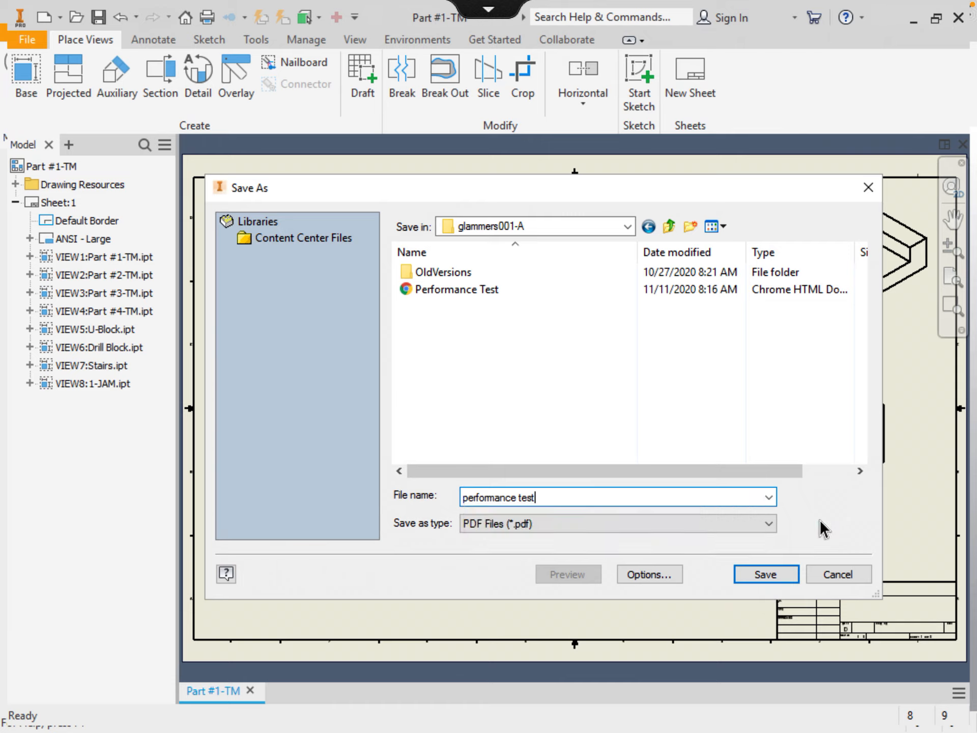
click(764, 574)
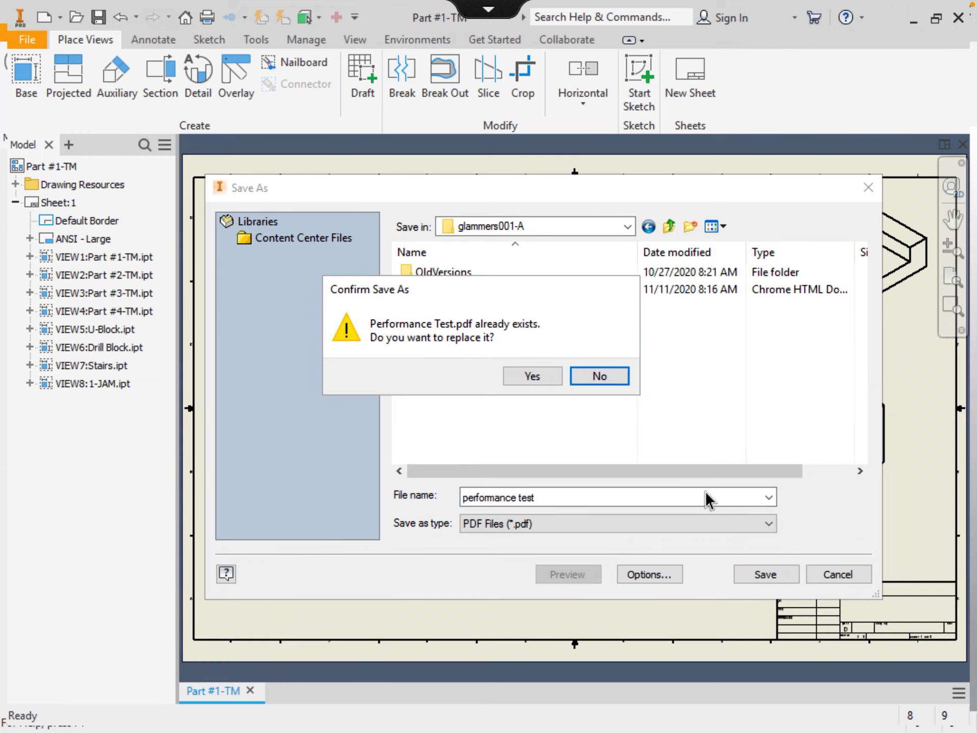
click(542, 382)
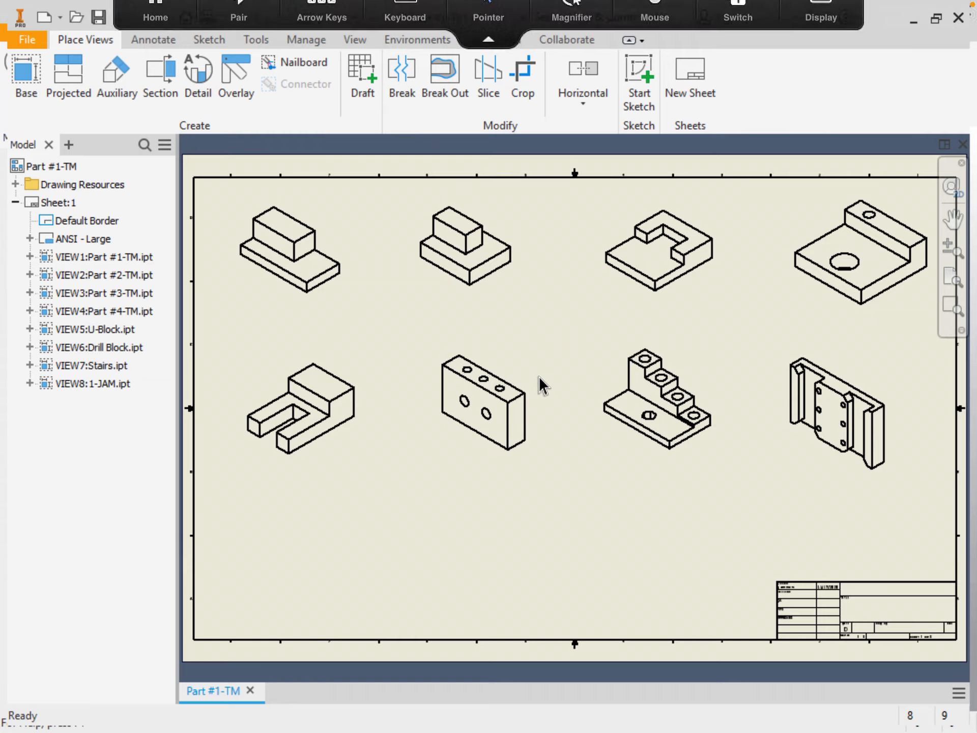
Switch from Inventor to the Citrix app list and launch Google Chrome
click(156, 31)
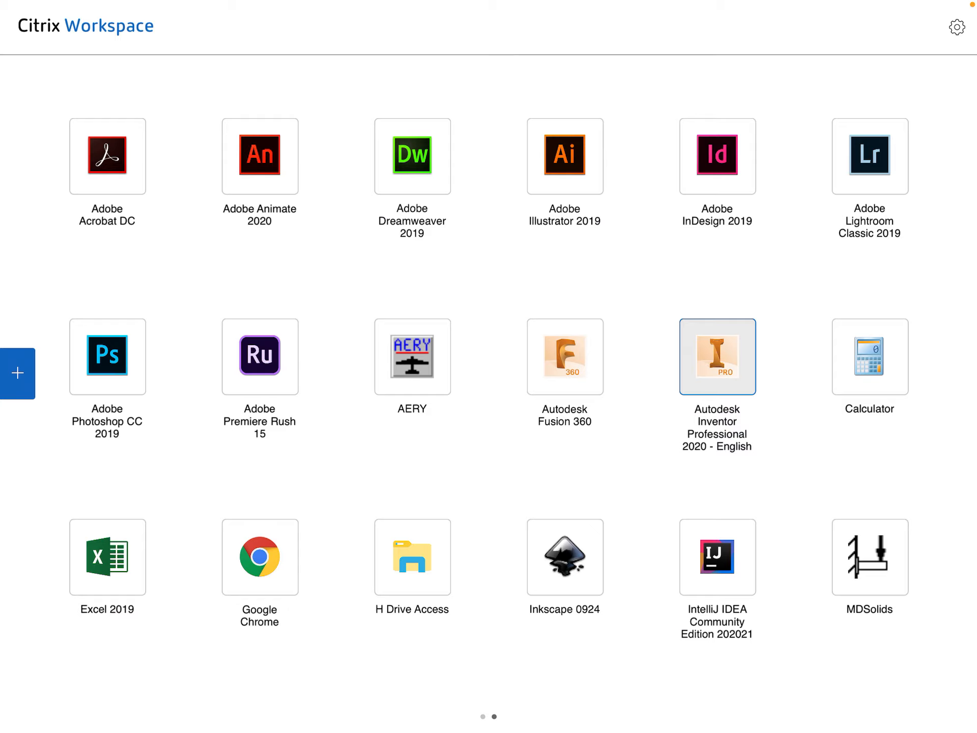
click(259, 557)
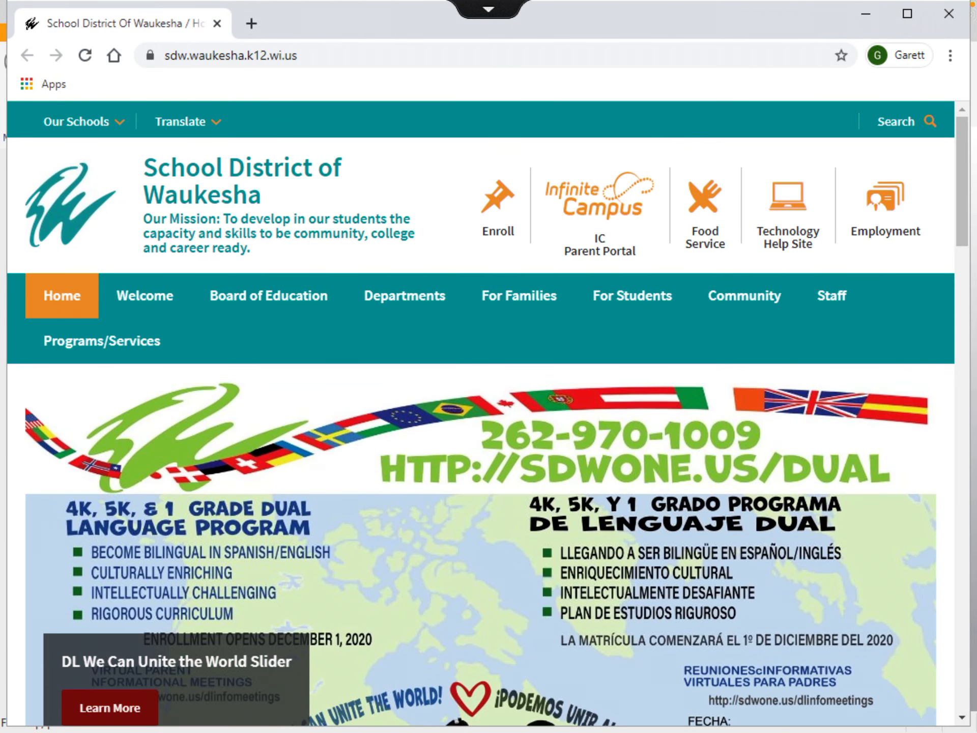
Open Google Classroom in a new Chrome tab via the Google apps grid
click(489, 9)
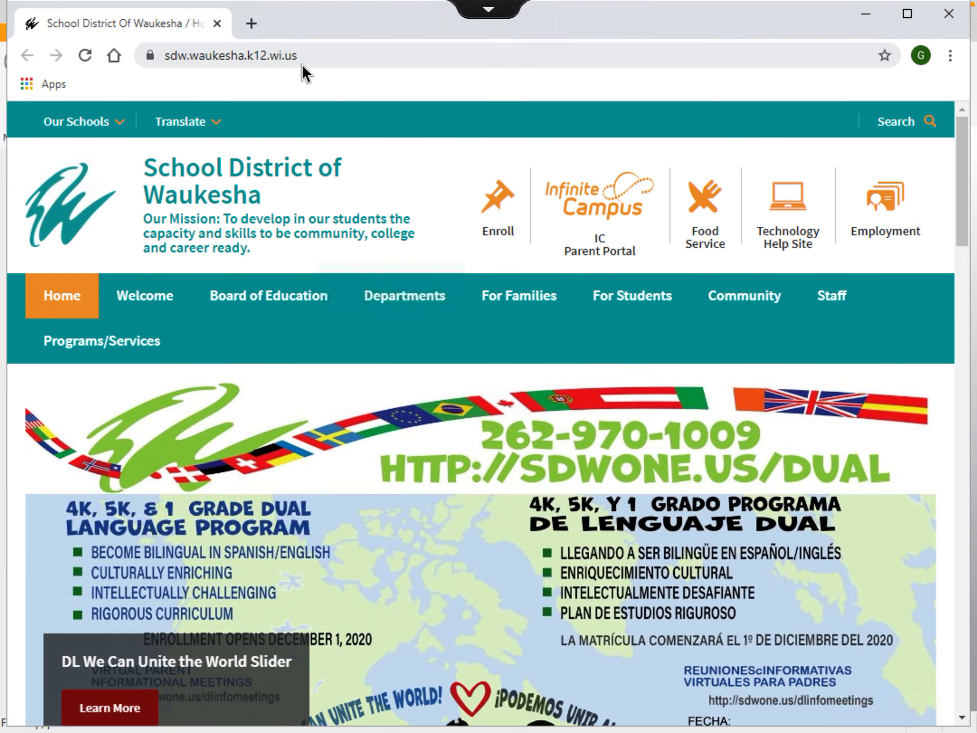
click(252, 26)
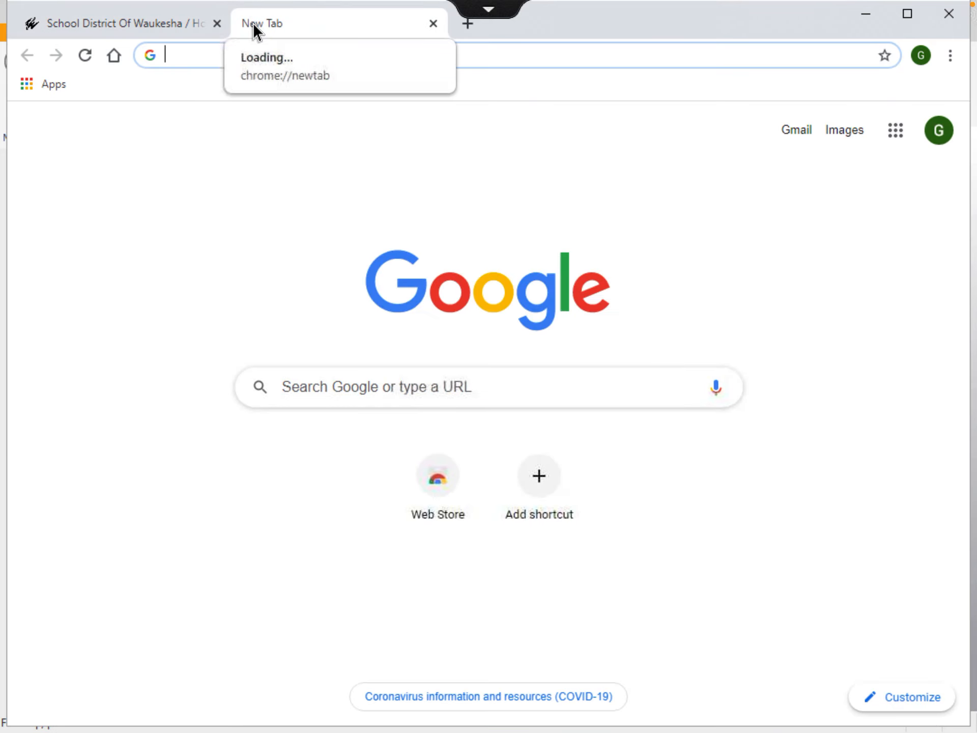
click(896, 133)
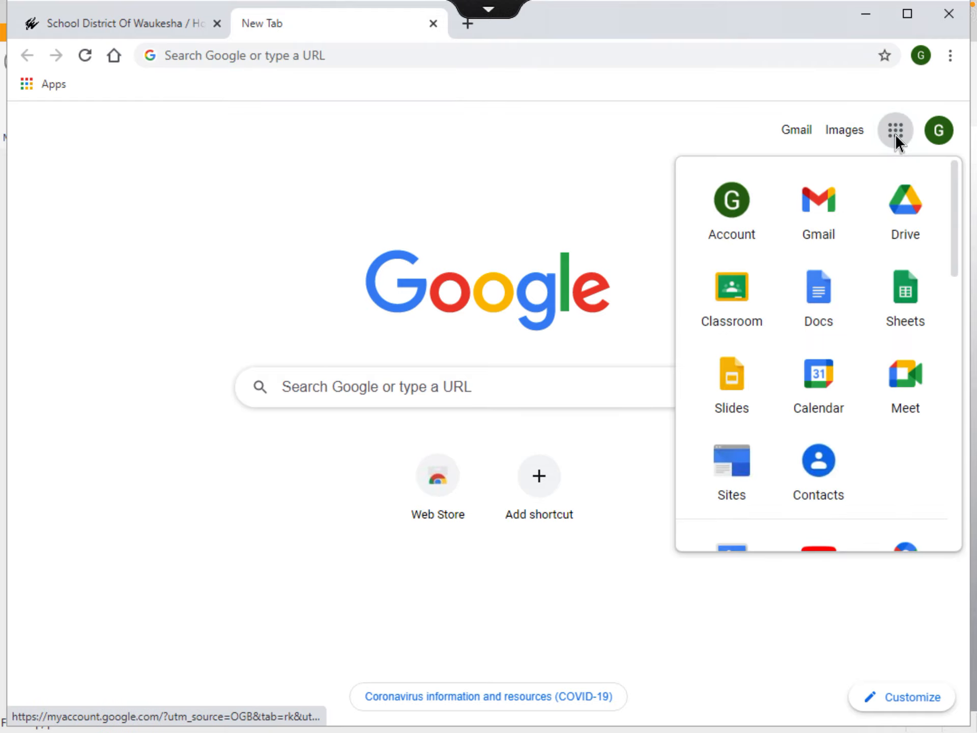
click(731, 298)
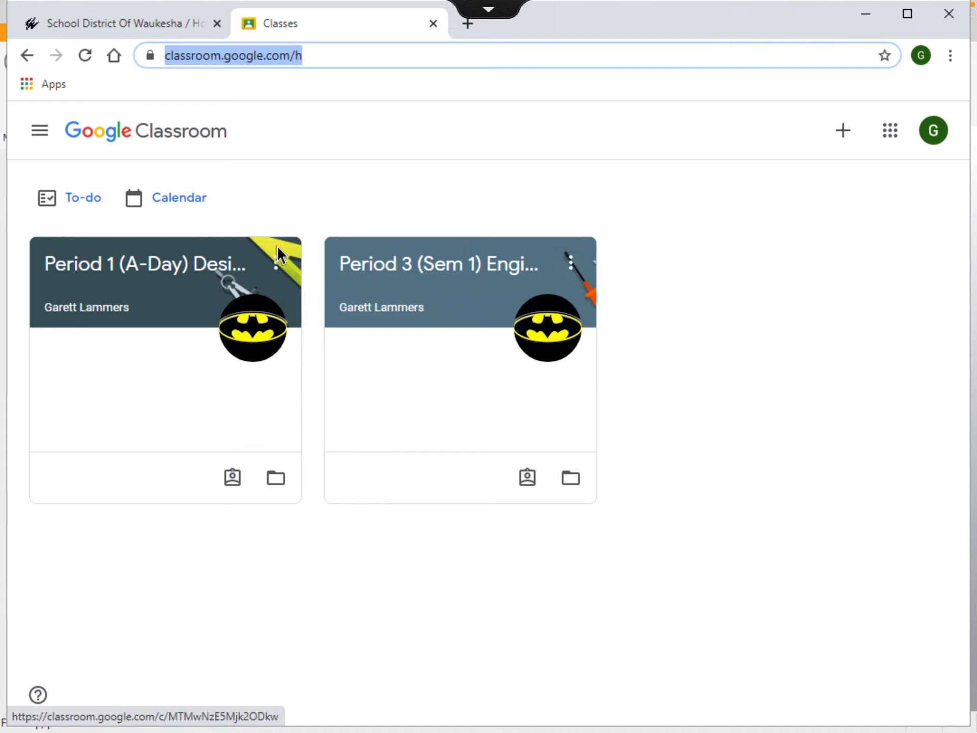
Open the Inventor Performance Test assignment in Period 1 (A-Day) Design & Modeling and list attach options
click(90, 275)
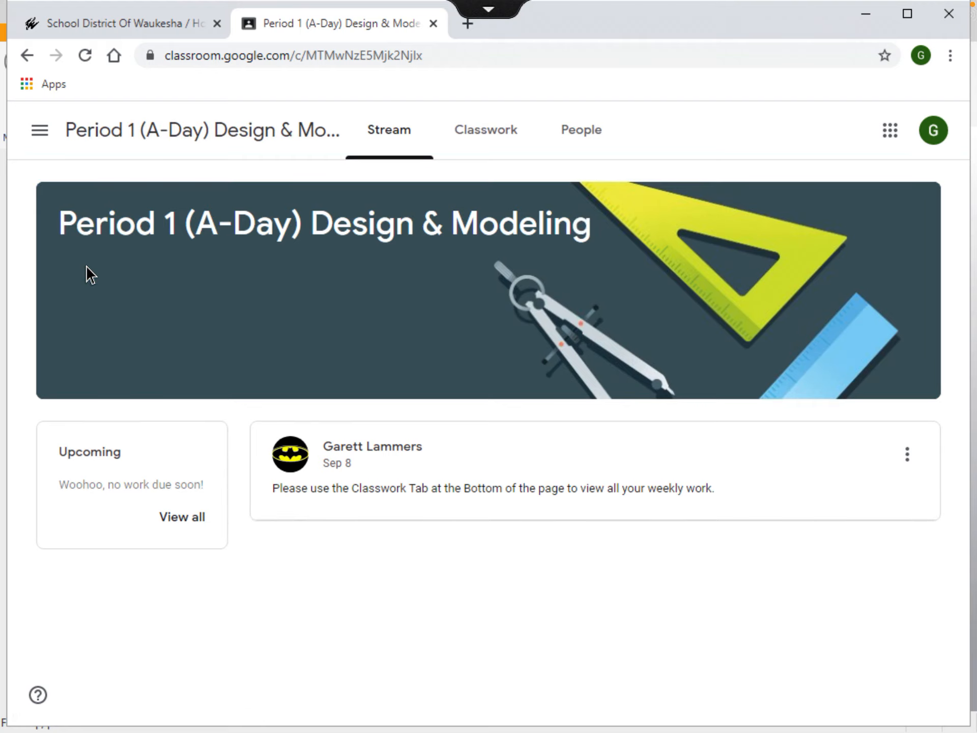
click(473, 145)
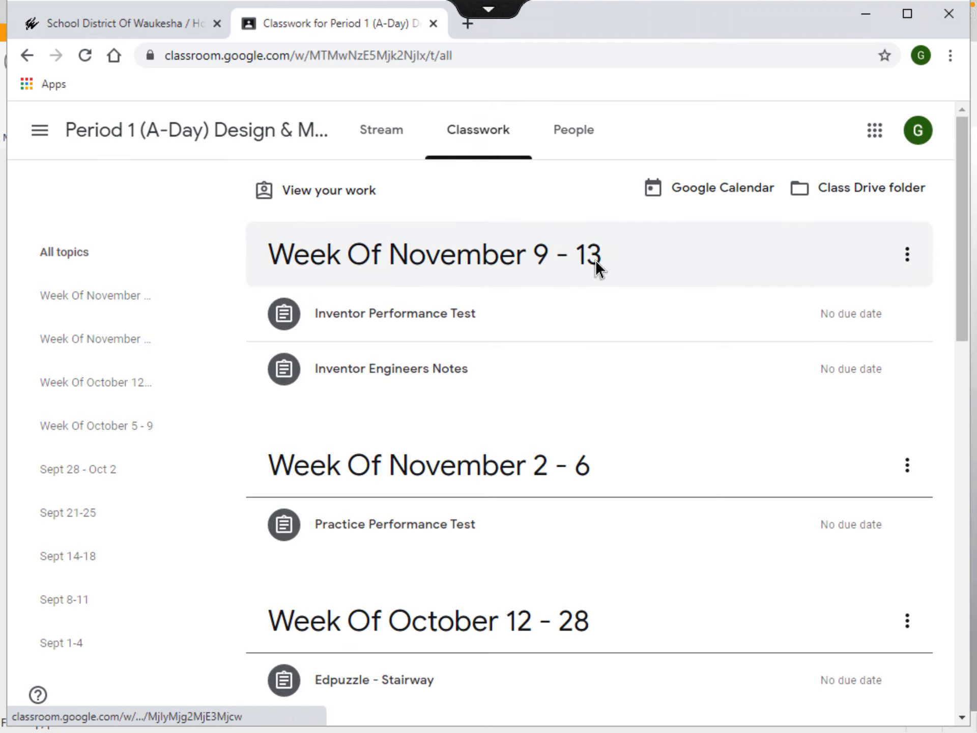
click(399, 315)
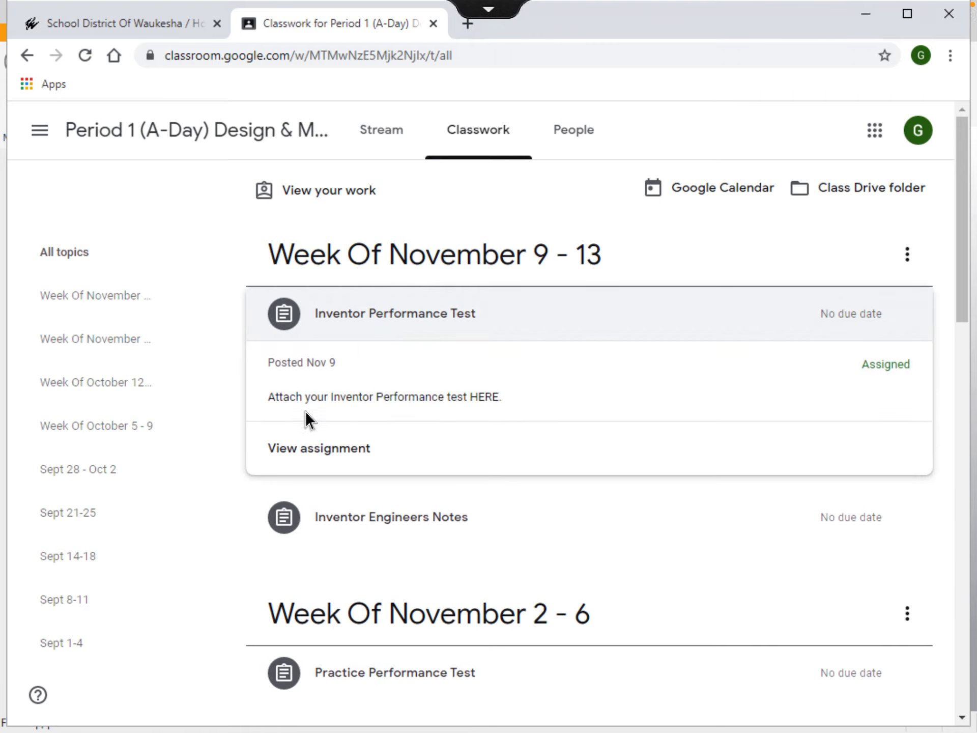
click(298, 449)
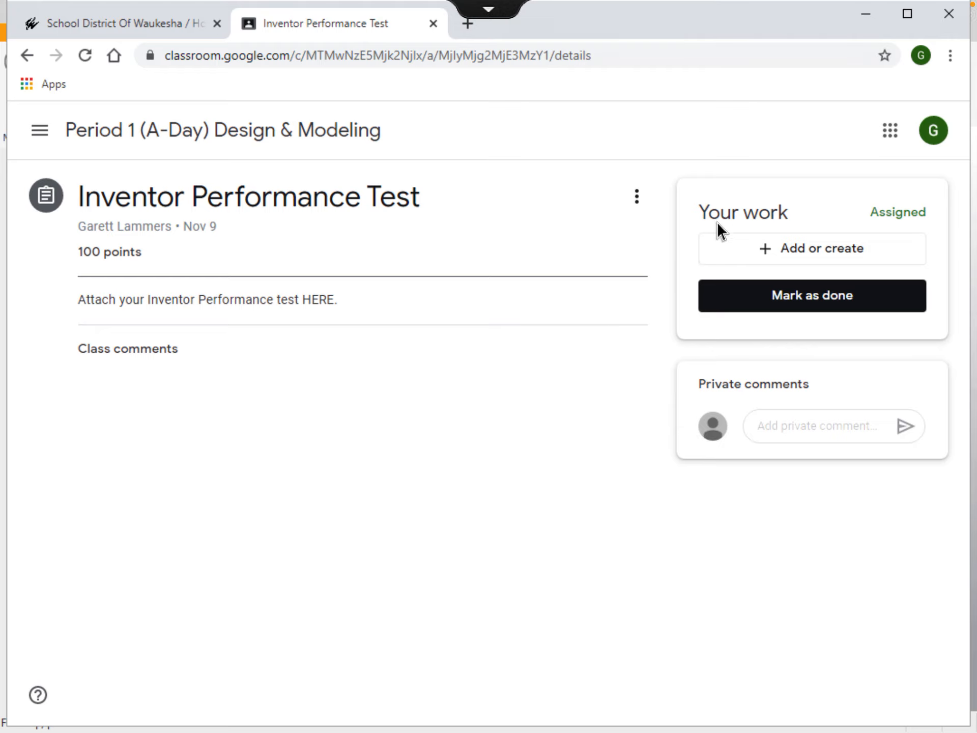
click(779, 245)
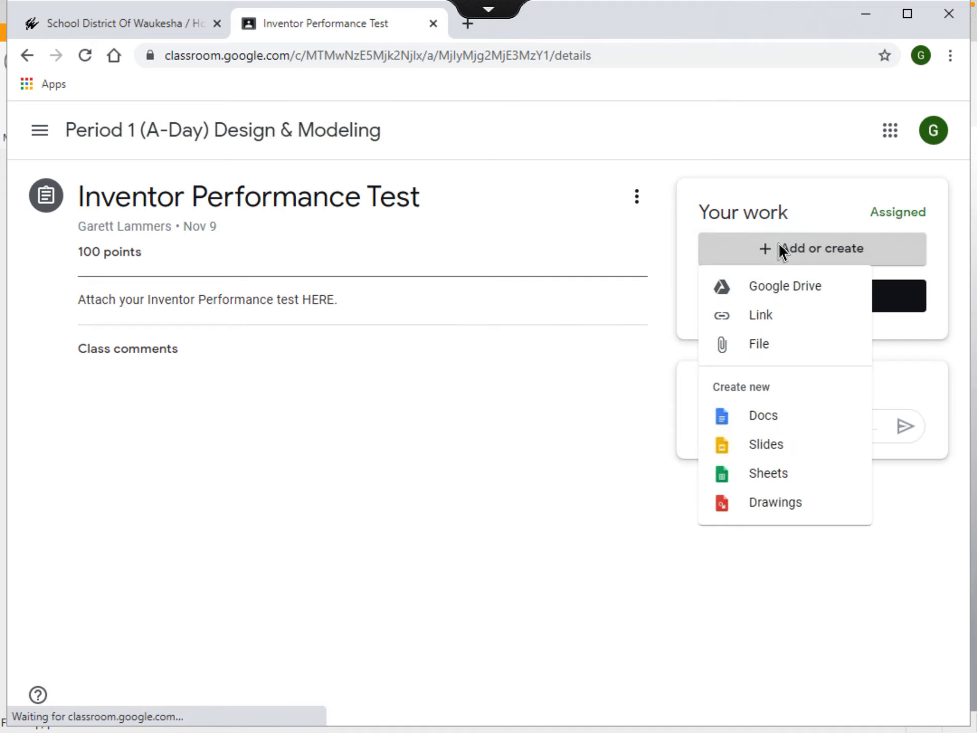
Upload Performance Test.pdf from AutoCAD H Drive > project folder to the assignment
click(759, 345)
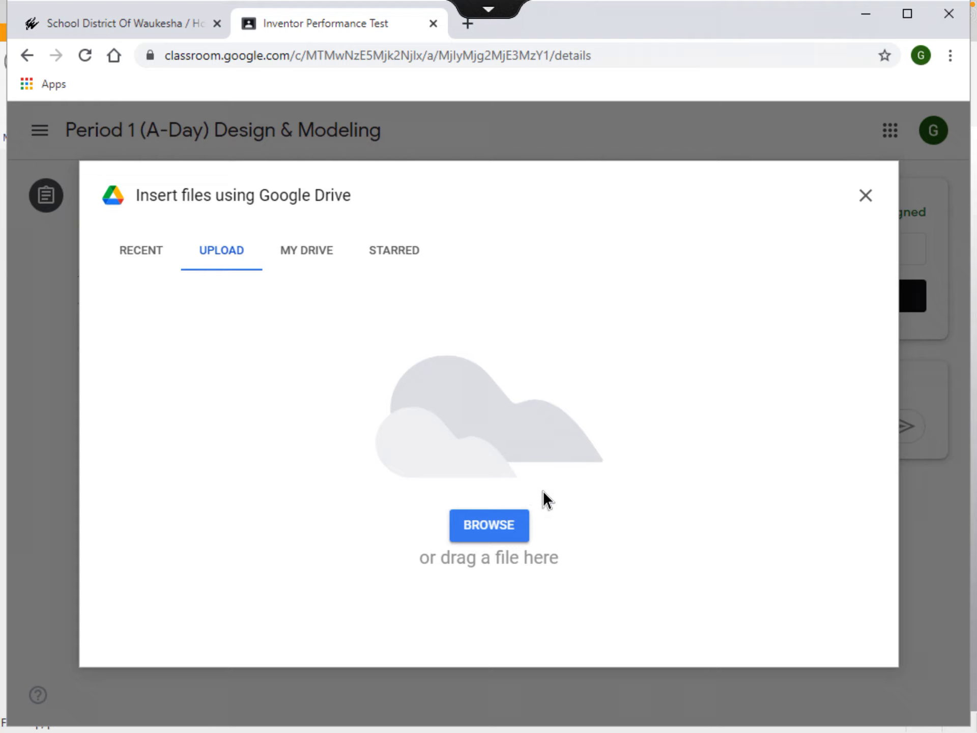
click(480, 533)
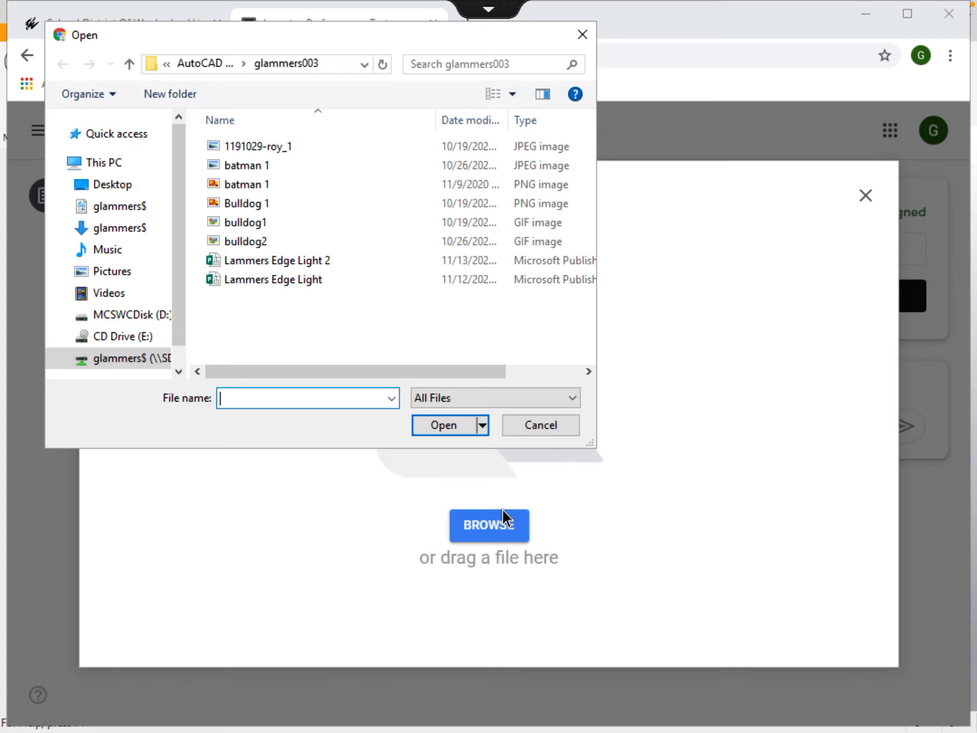
click(121, 353)
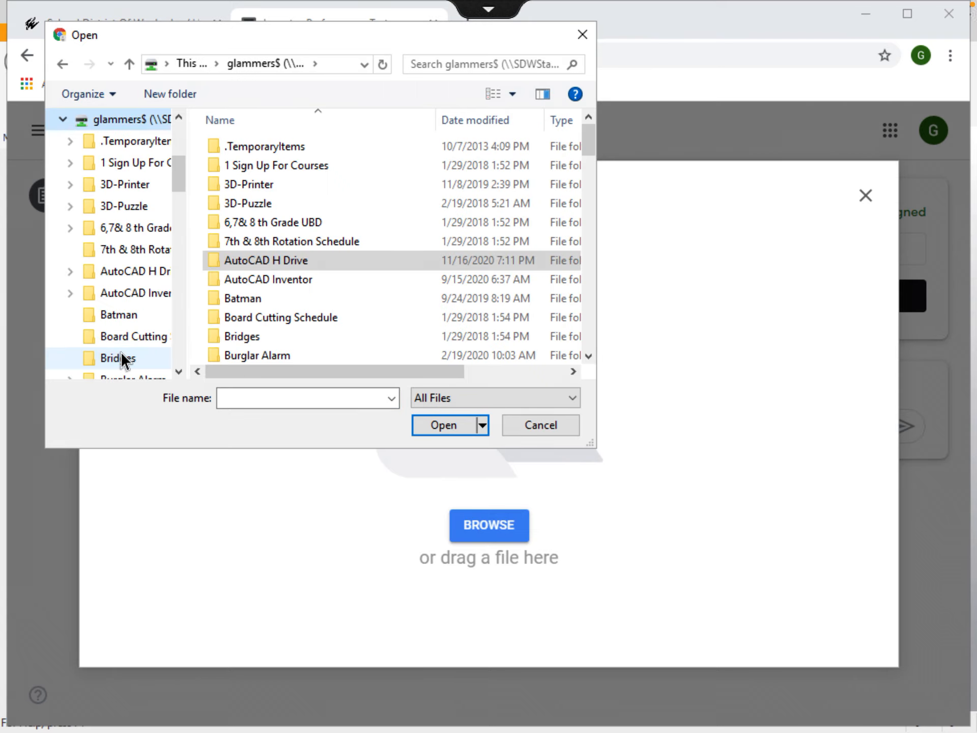
double_click(258, 261)
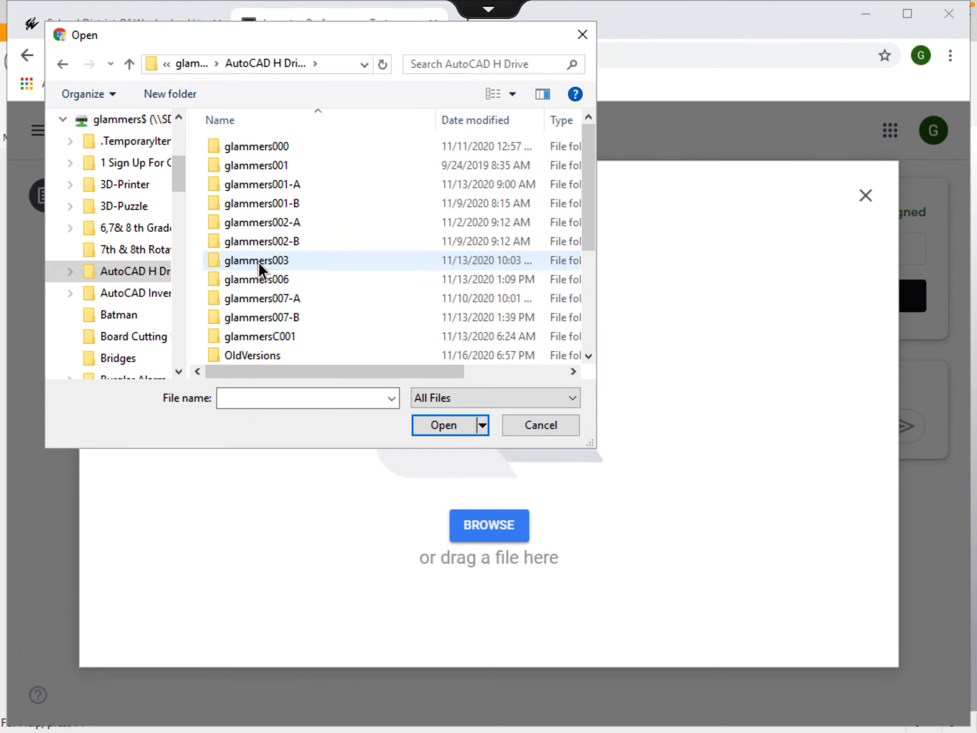
double_click(282, 183)
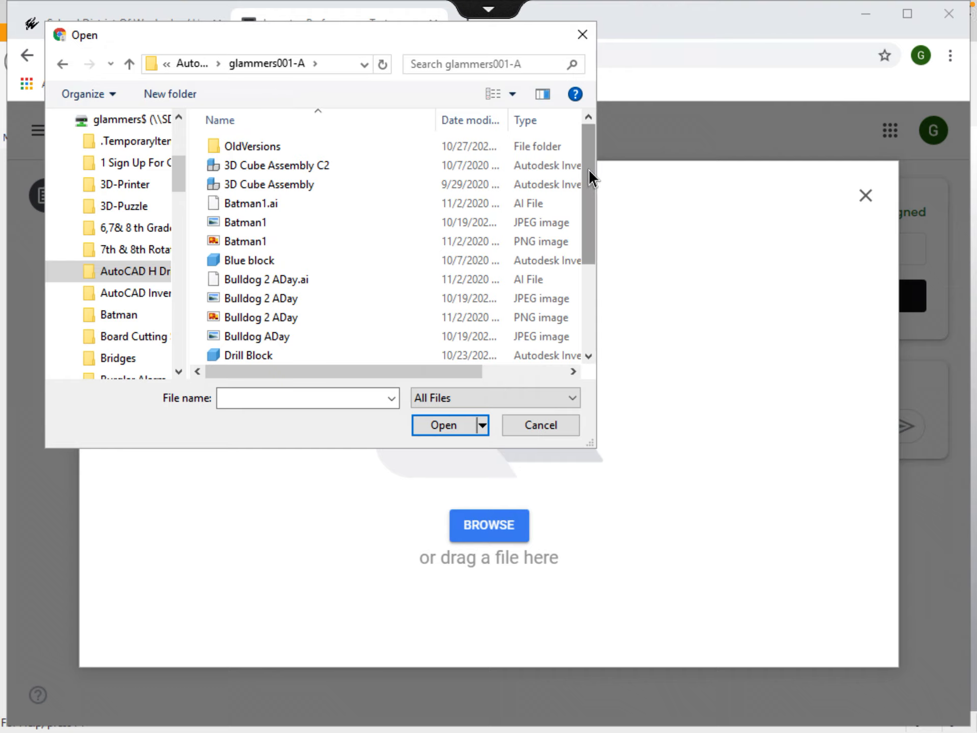
drag(589, 174, 589, 258)
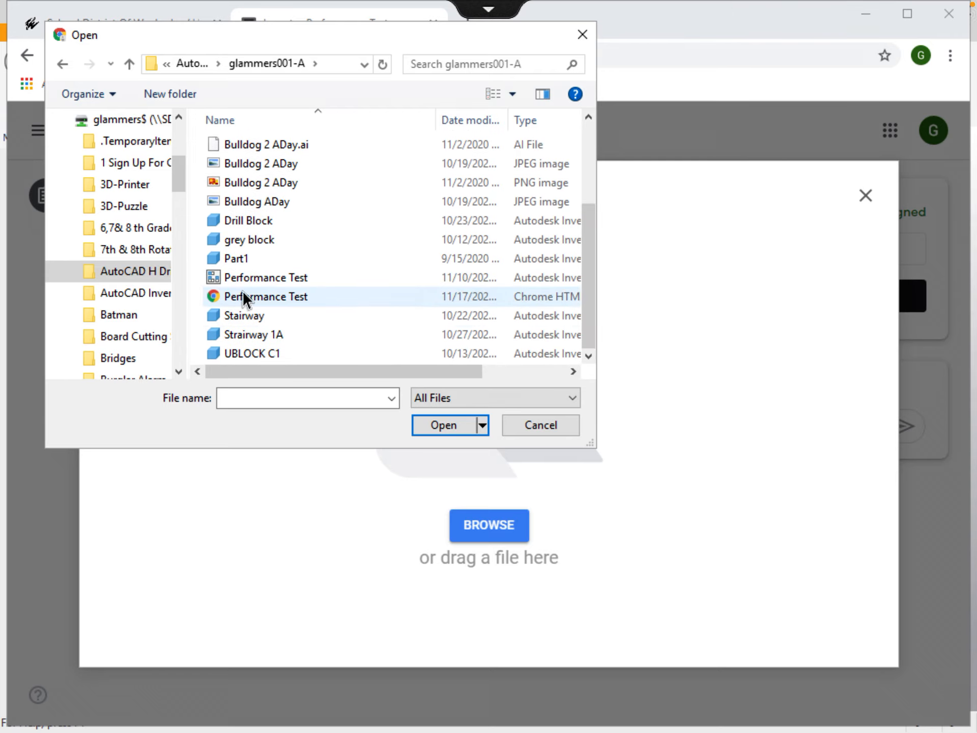
click(262, 294)
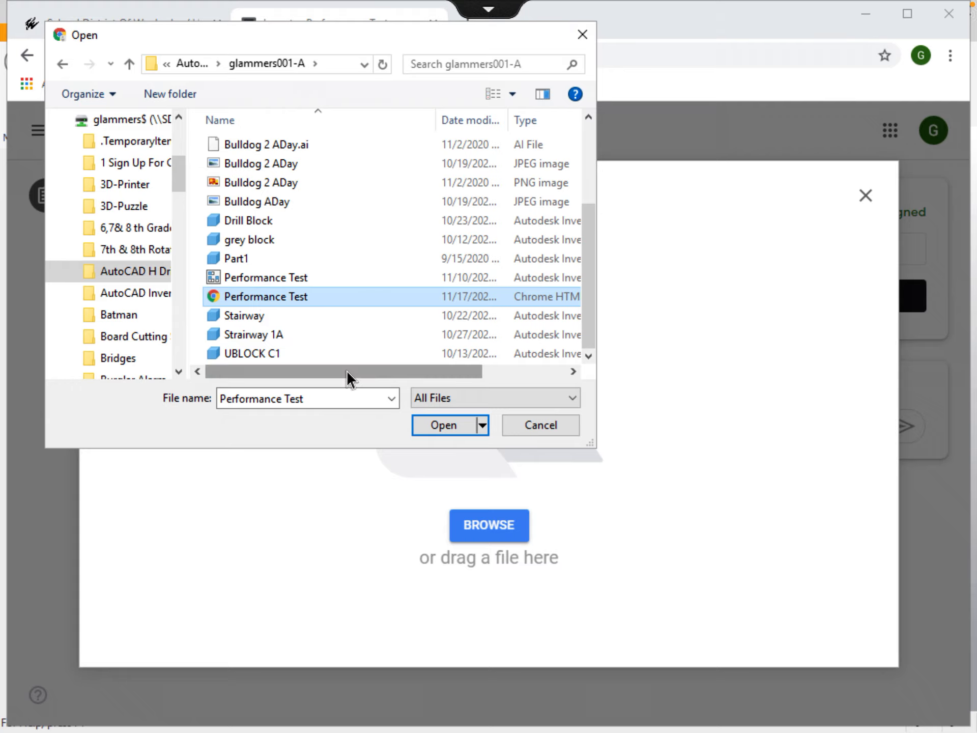
click(436, 427)
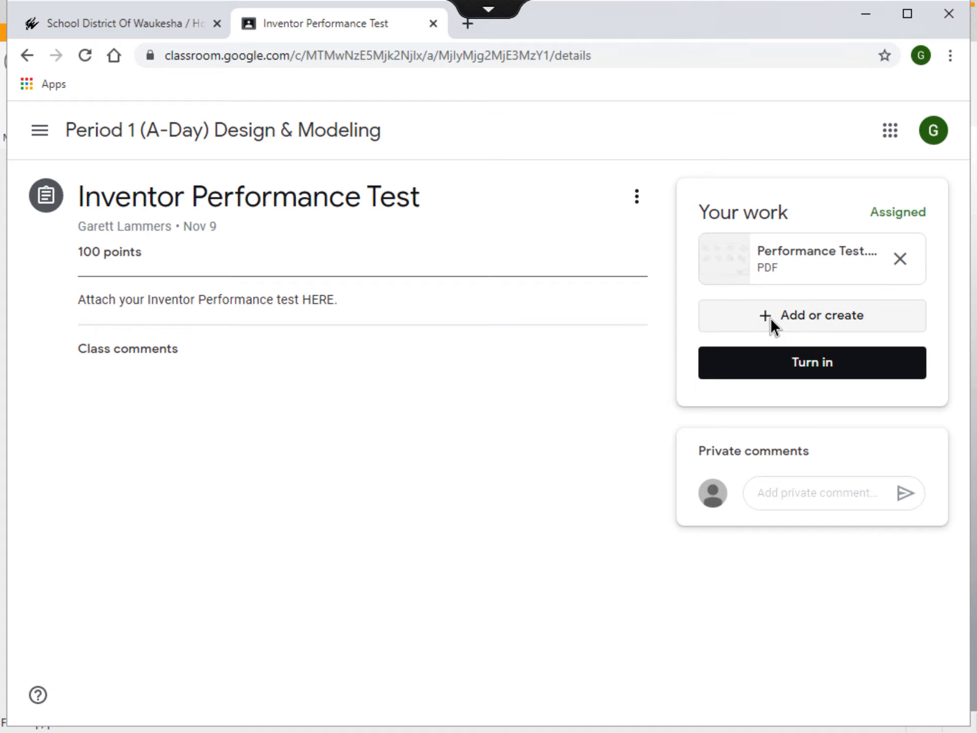
Turn in the Inventor Performance Test assignment with Performance Test.pdf attached
click(775, 365)
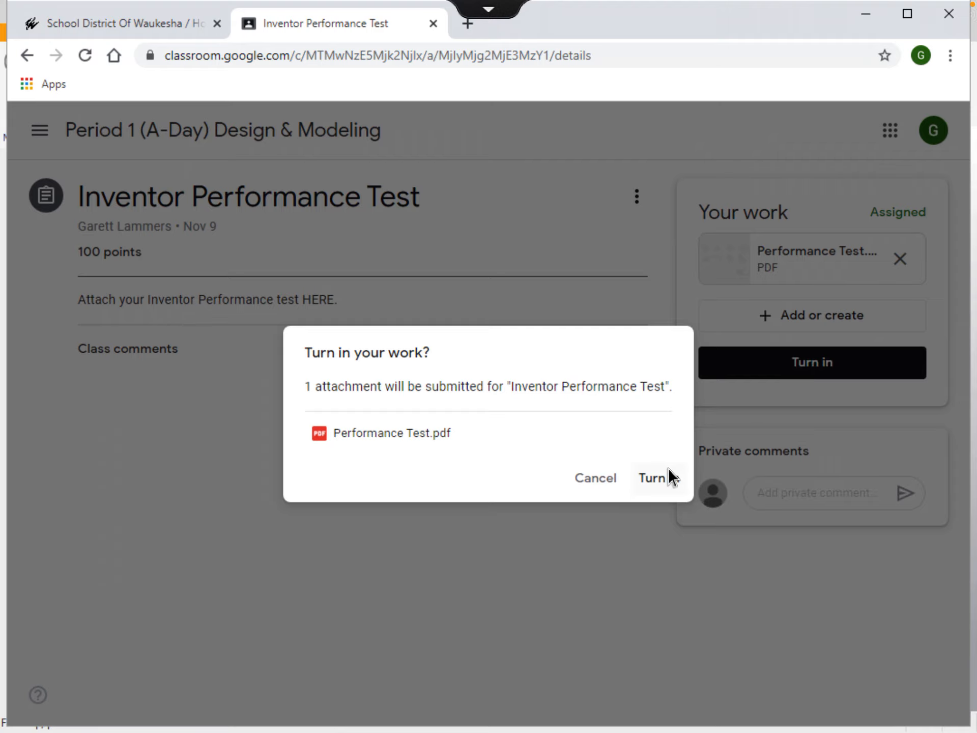
click(657, 479)
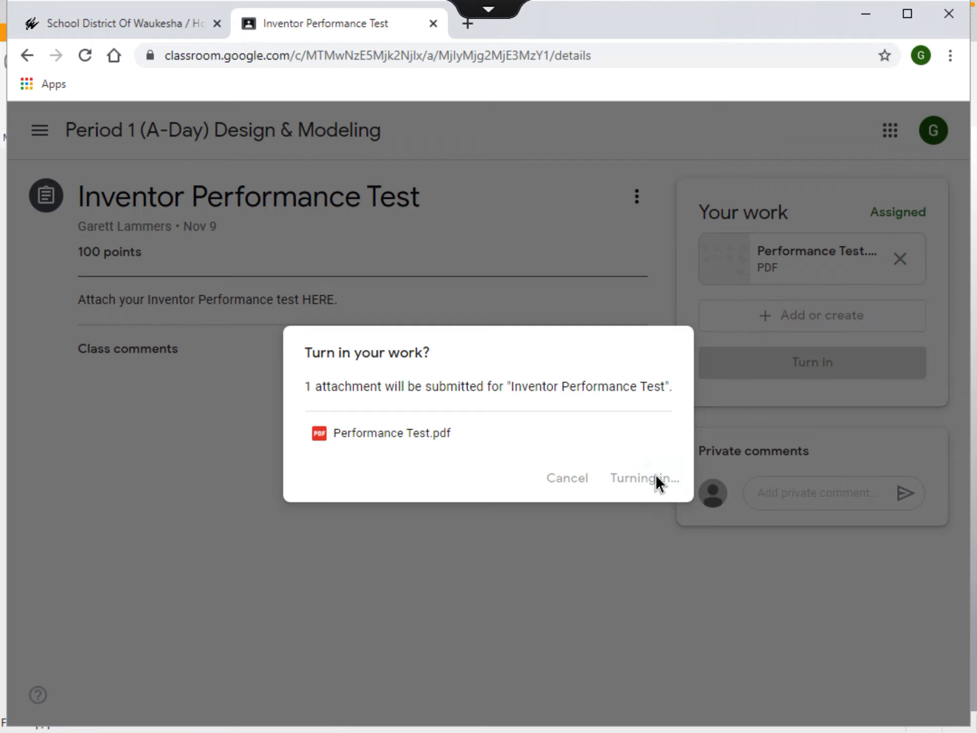